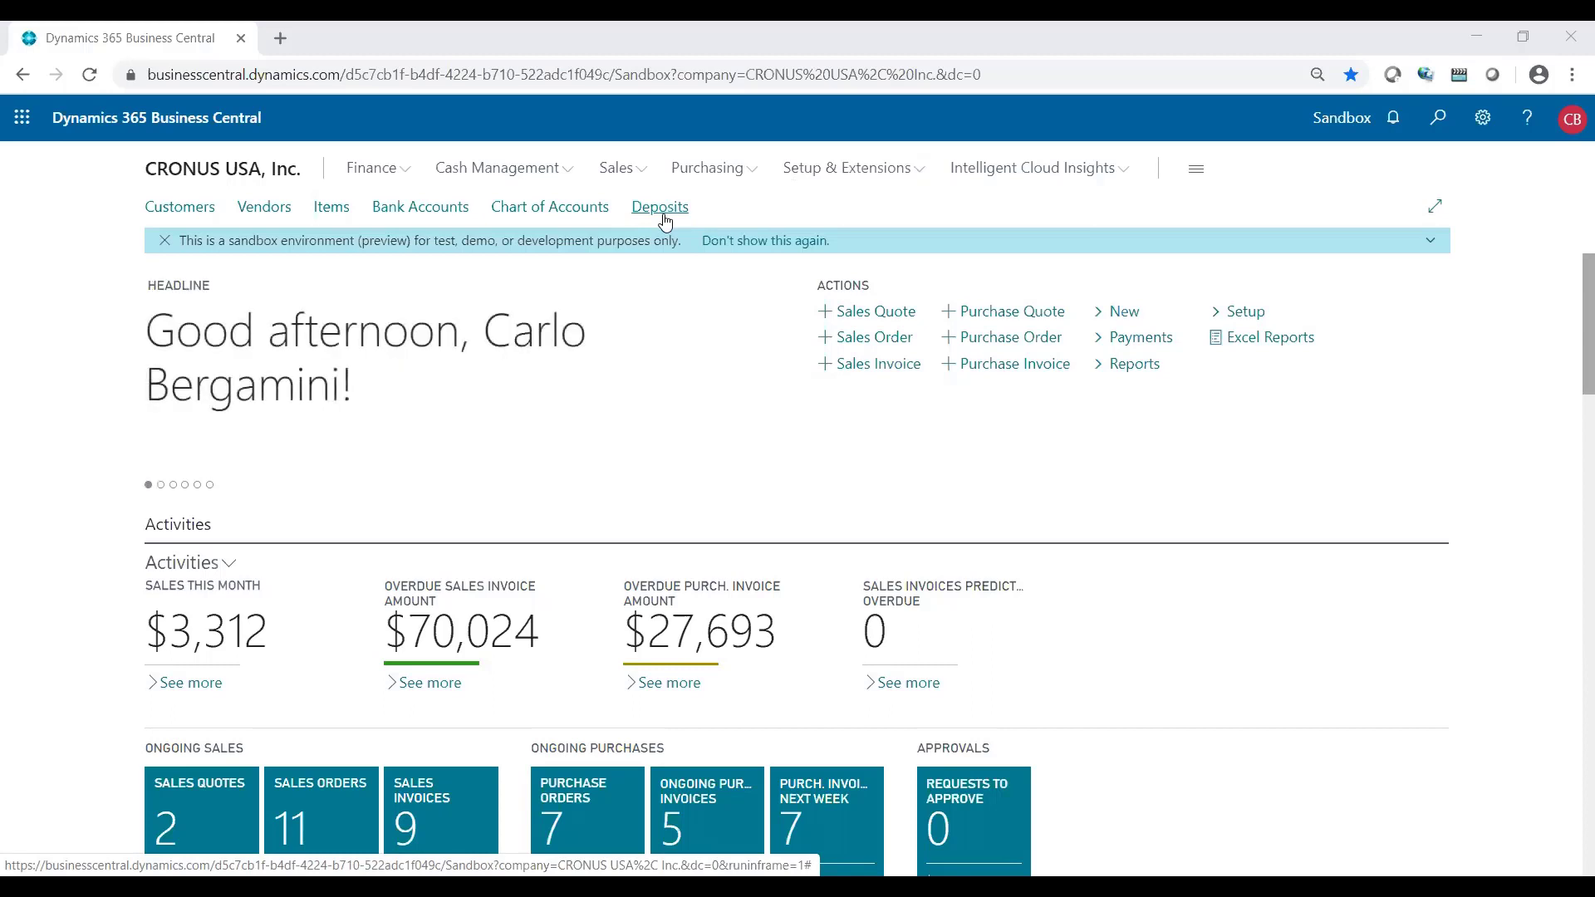
# Create a new deposit in the DEFAULT batch for the CHECKING bank account
pyautogui.click(661, 208)
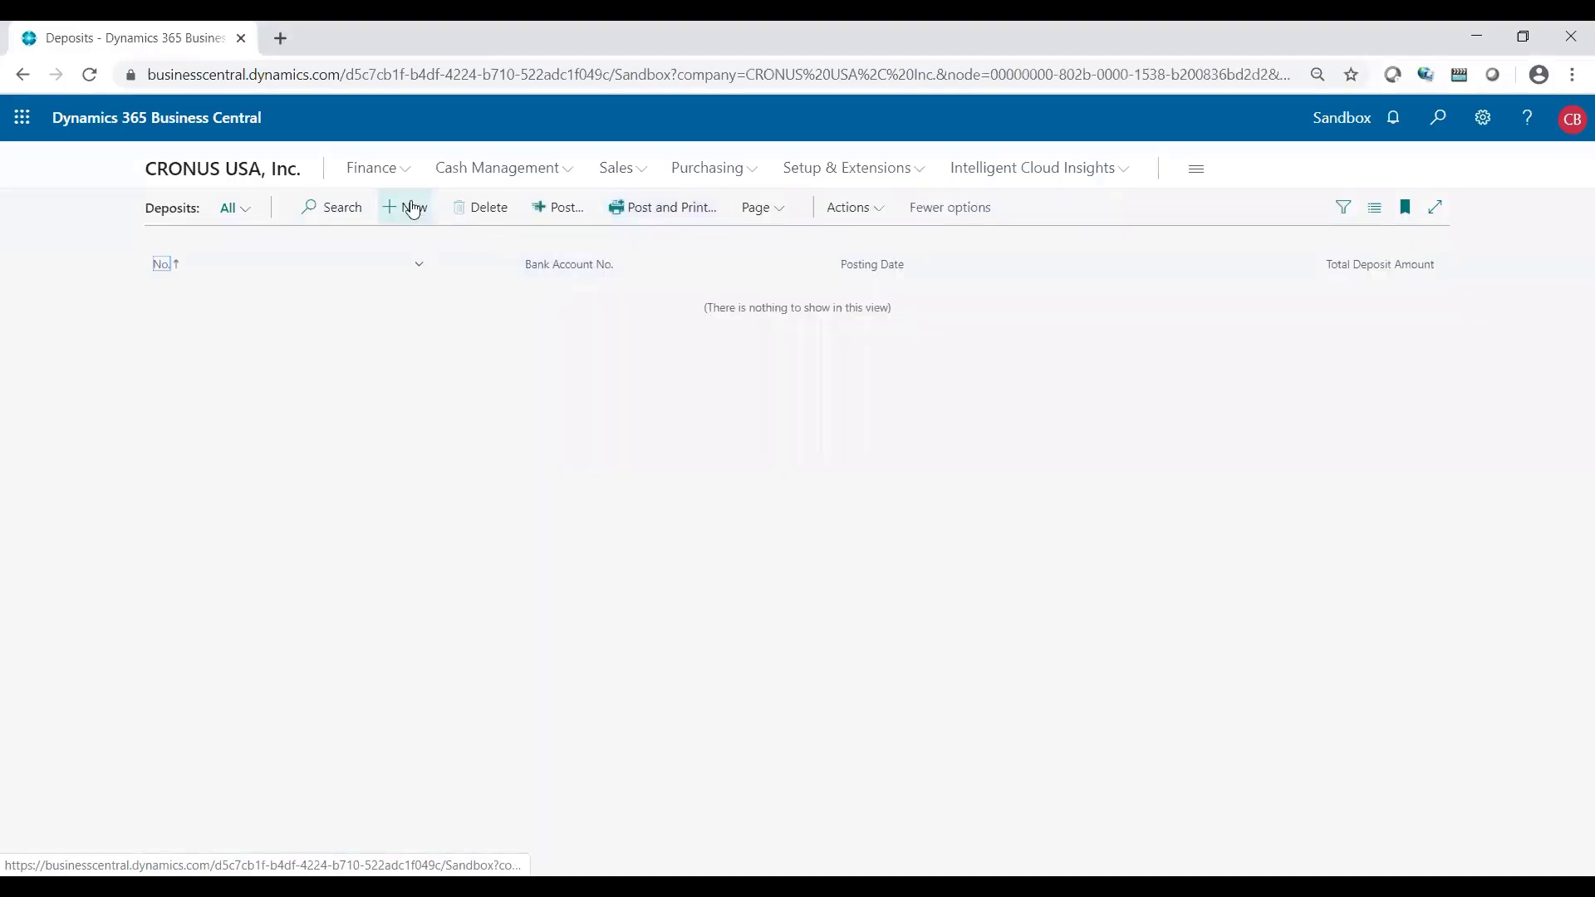
pyautogui.click(413, 208)
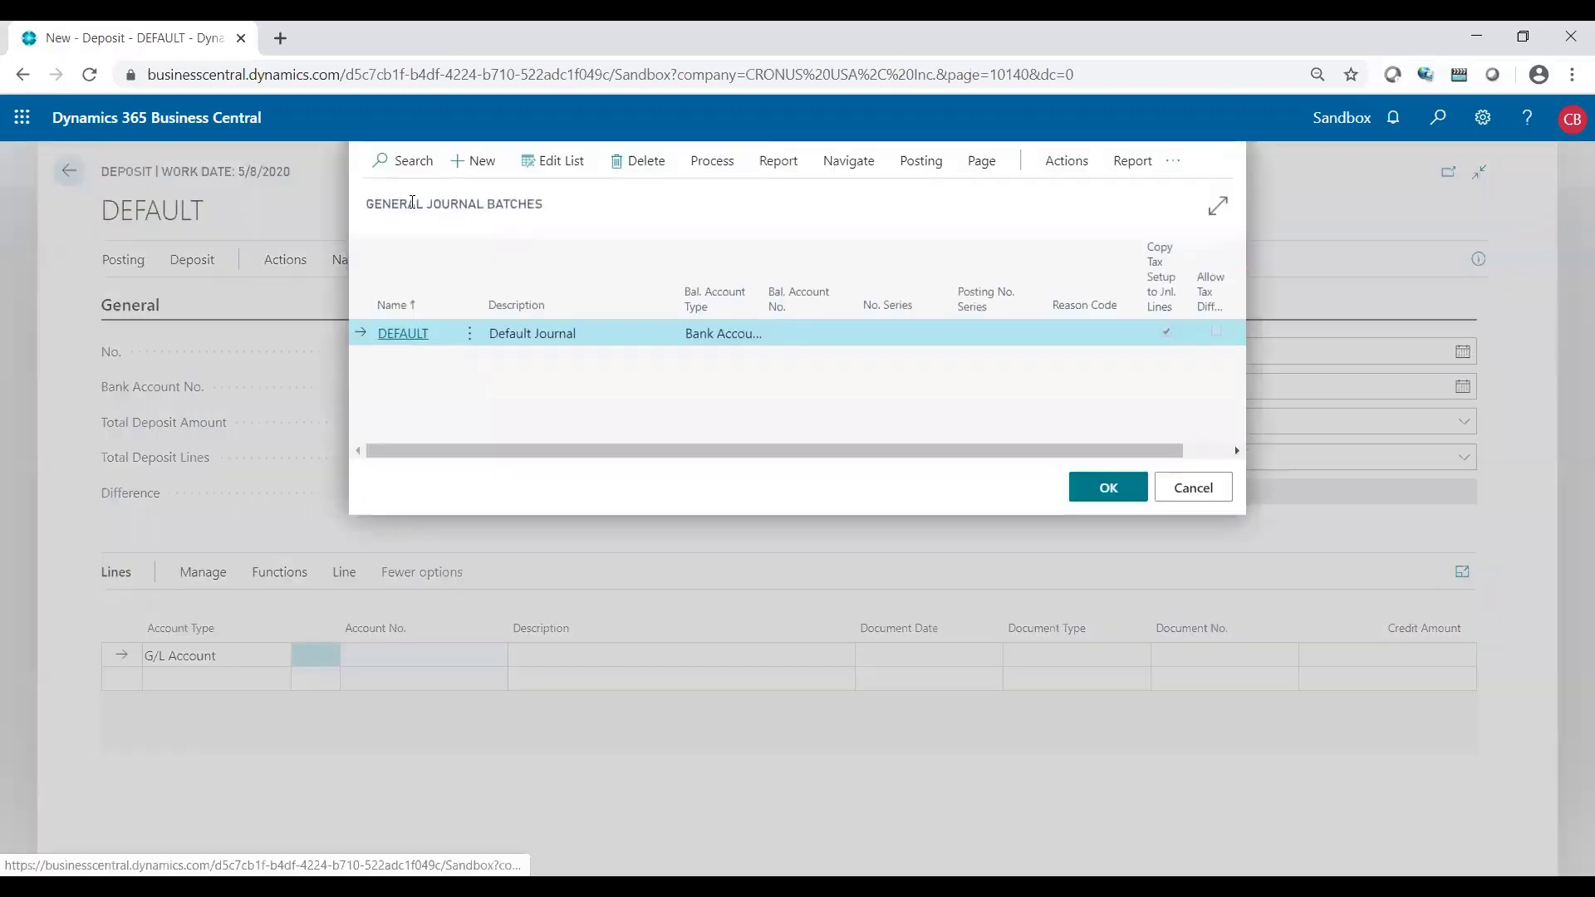
pyautogui.click(1108, 488)
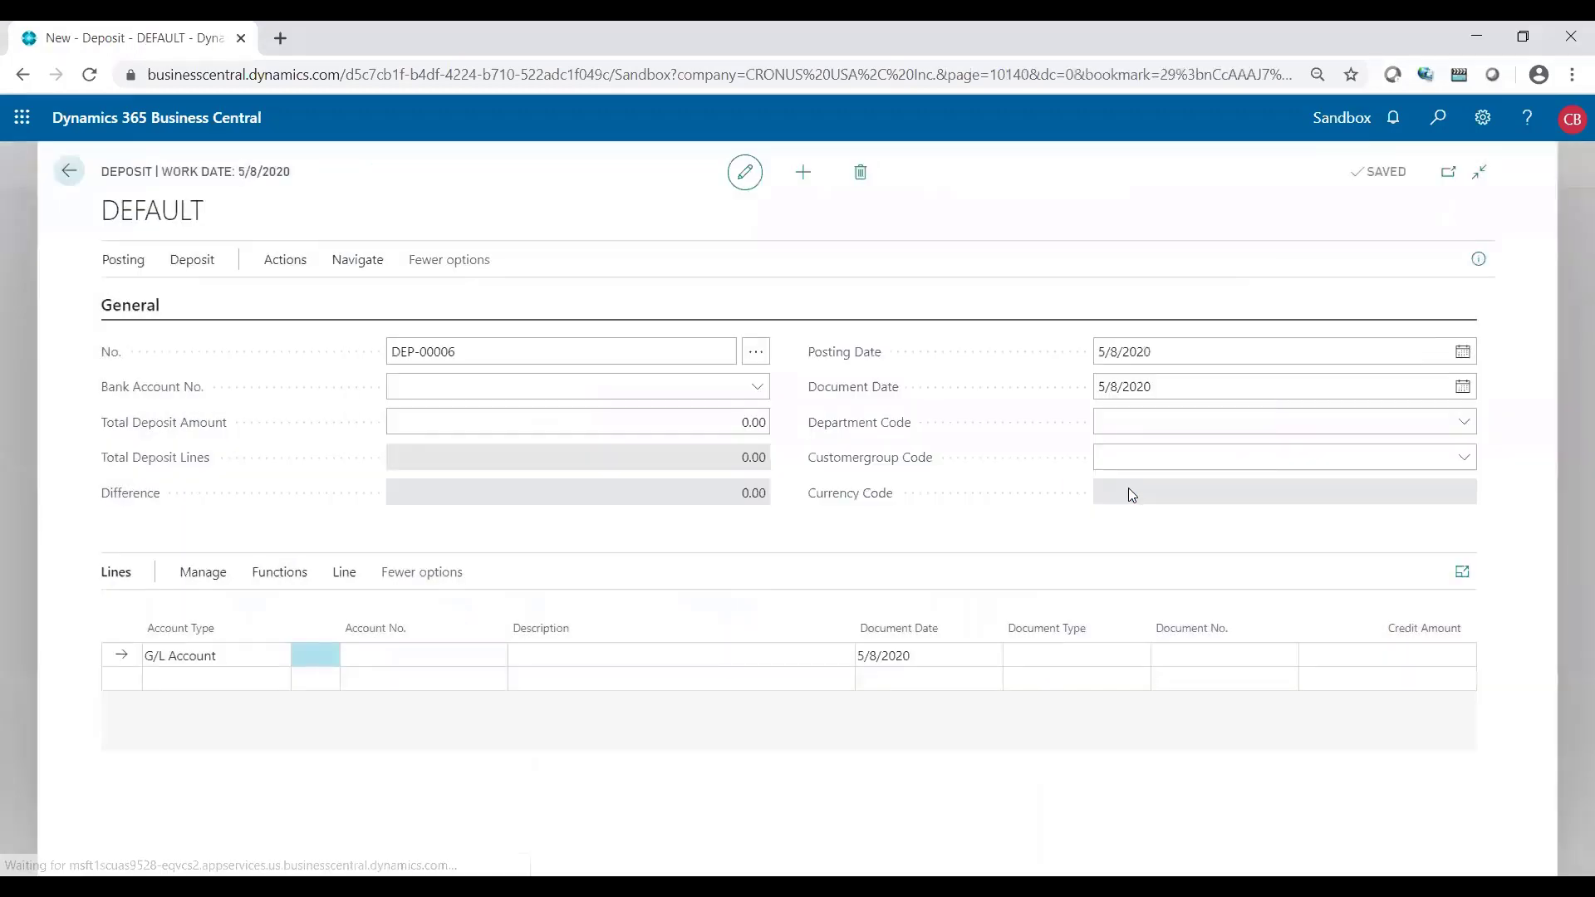
pyautogui.click(701, 385)
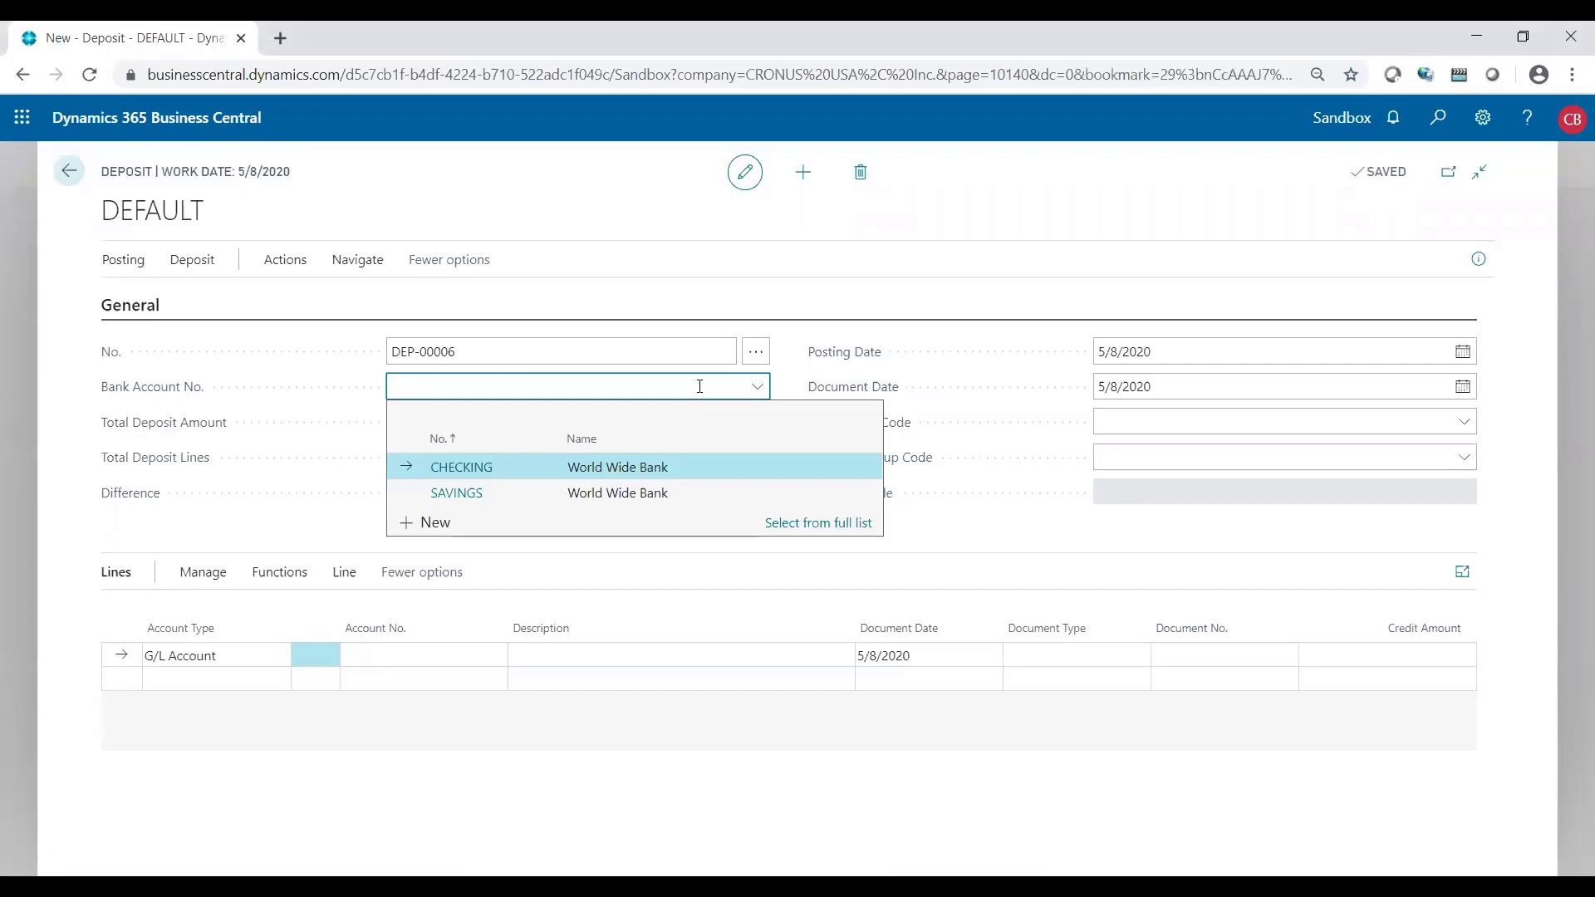
pyautogui.click(465, 470)
# Enter 4,055.23 as the total deposit amount and review the 5/8/2020 posting date
pyautogui.click(573, 421)
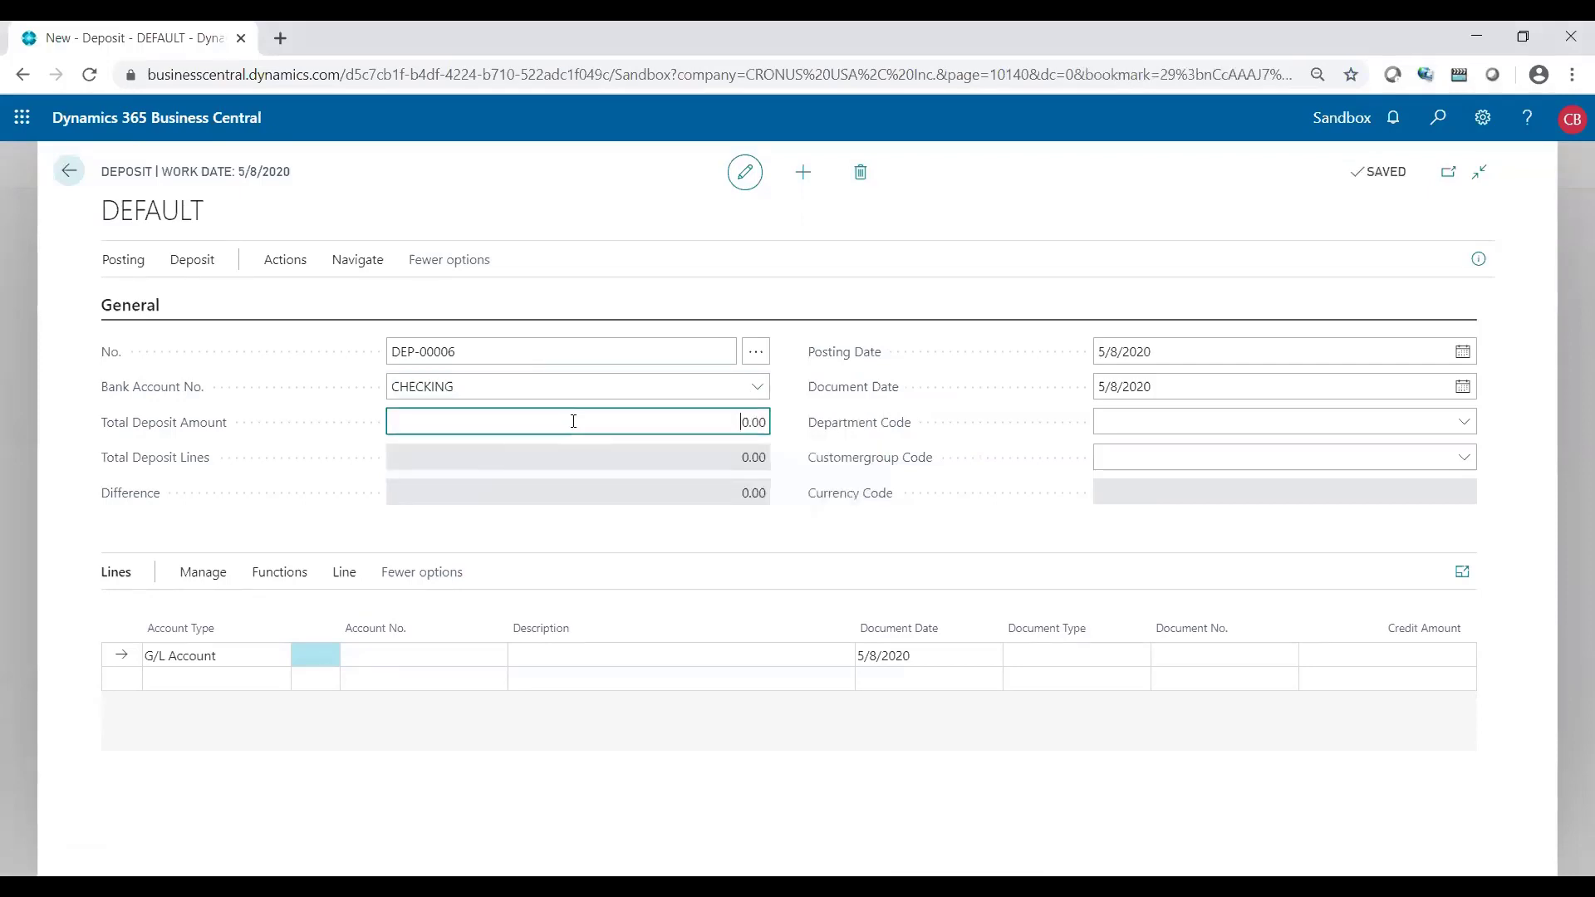
pyautogui.moveTo(725, 427); pyautogui.dragTo(765, 422)
pyautogui.write('4055.23')
pyautogui.click(1150, 351)
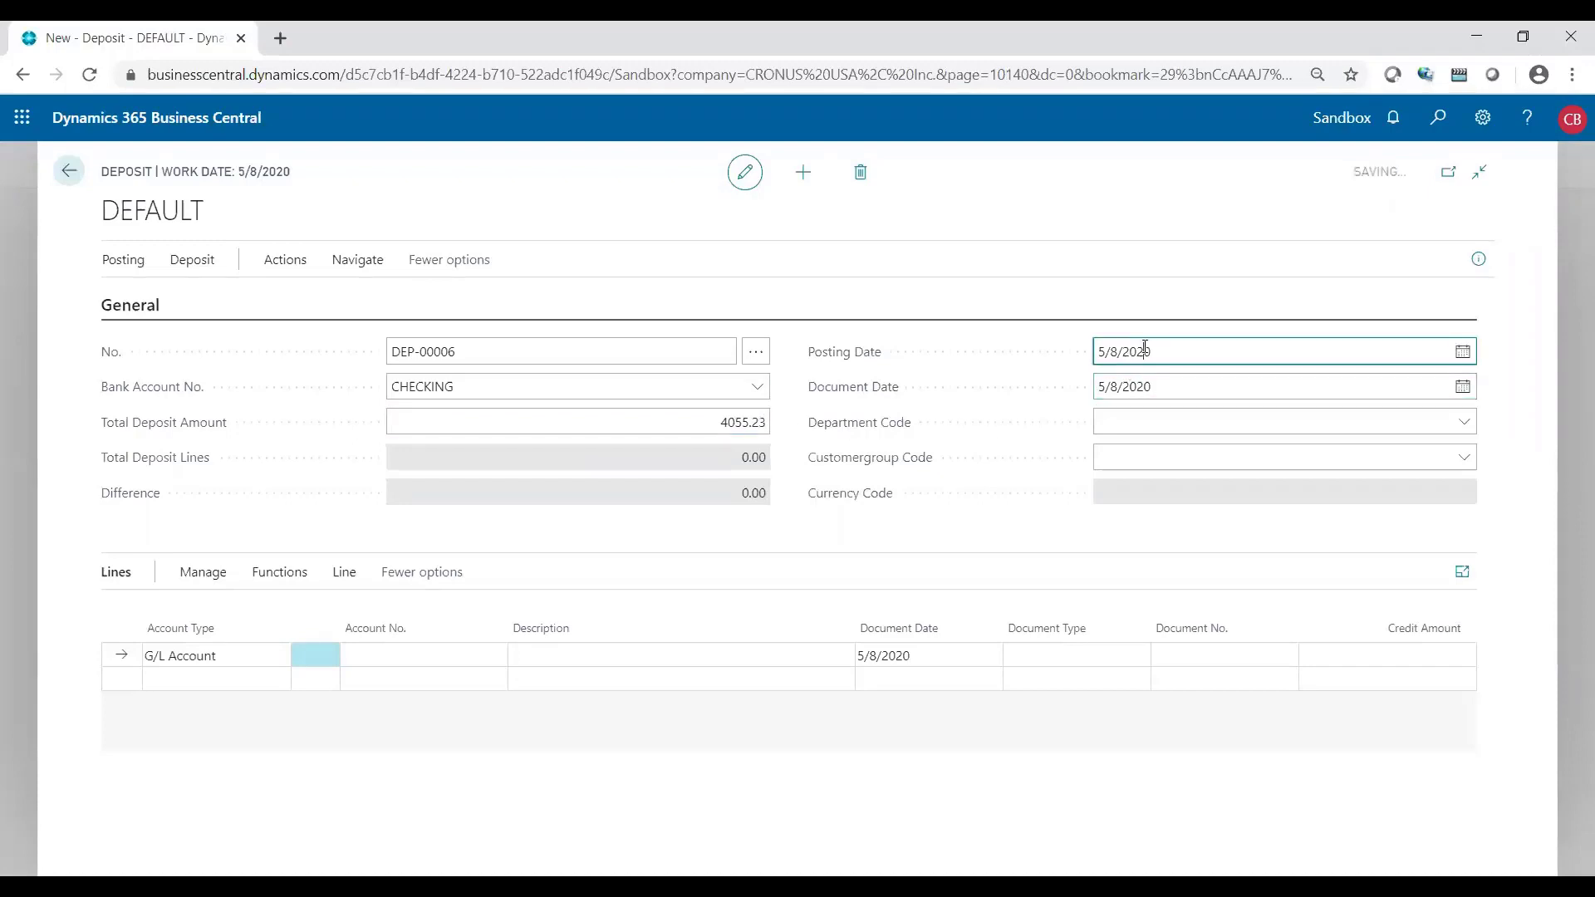
pyautogui.tripleClick(1138, 351)
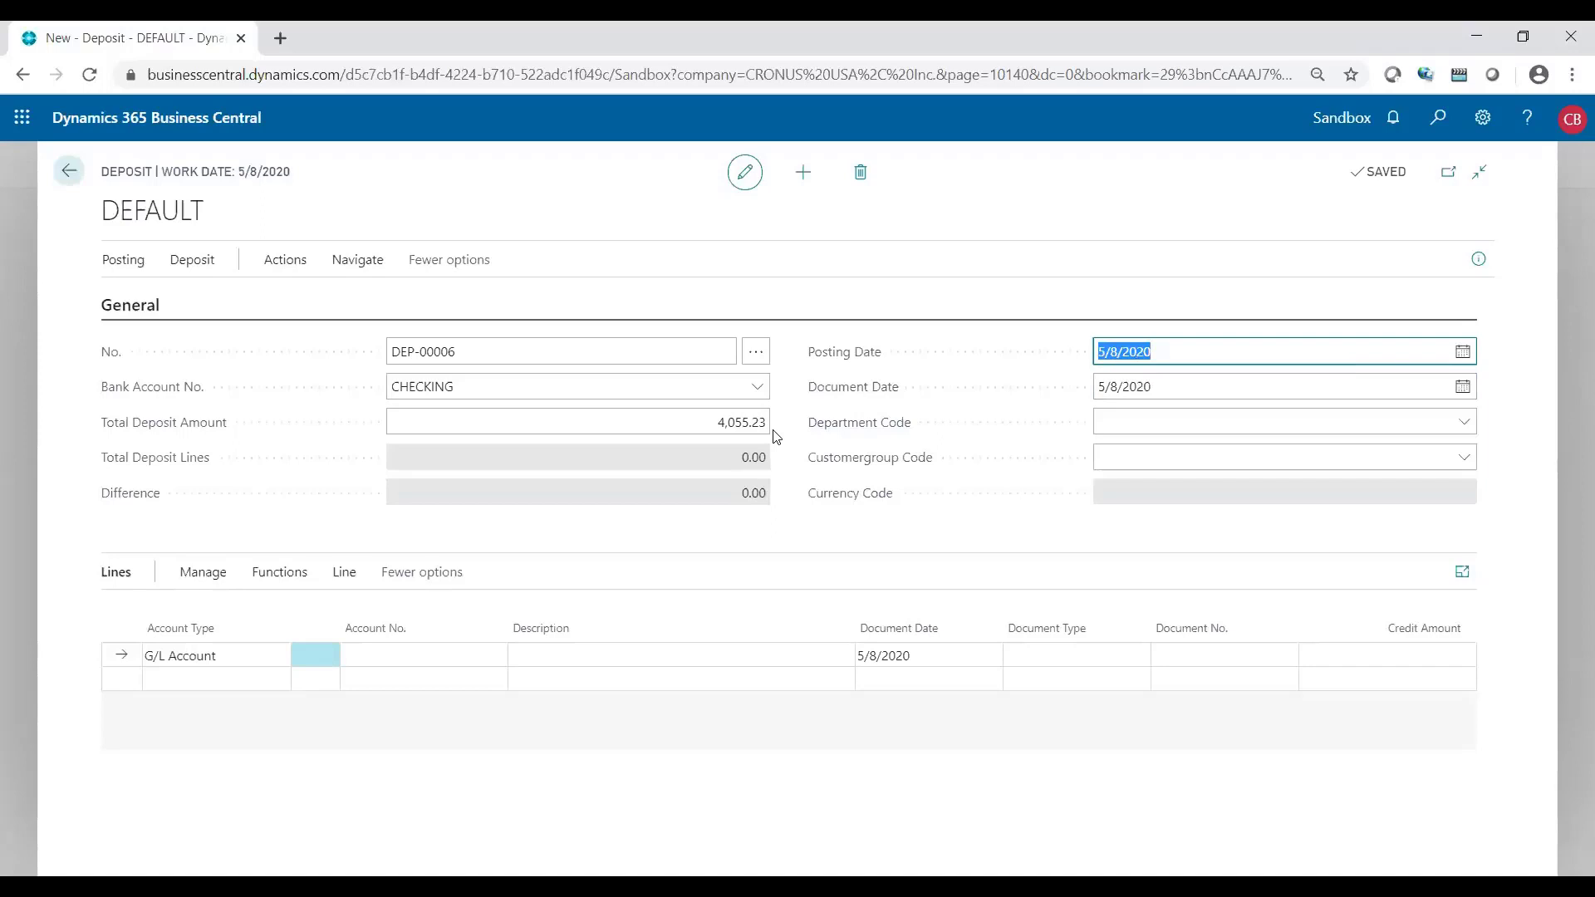
pyautogui.moveTo(701, 427); pyautogui.dragTo(773, 436)
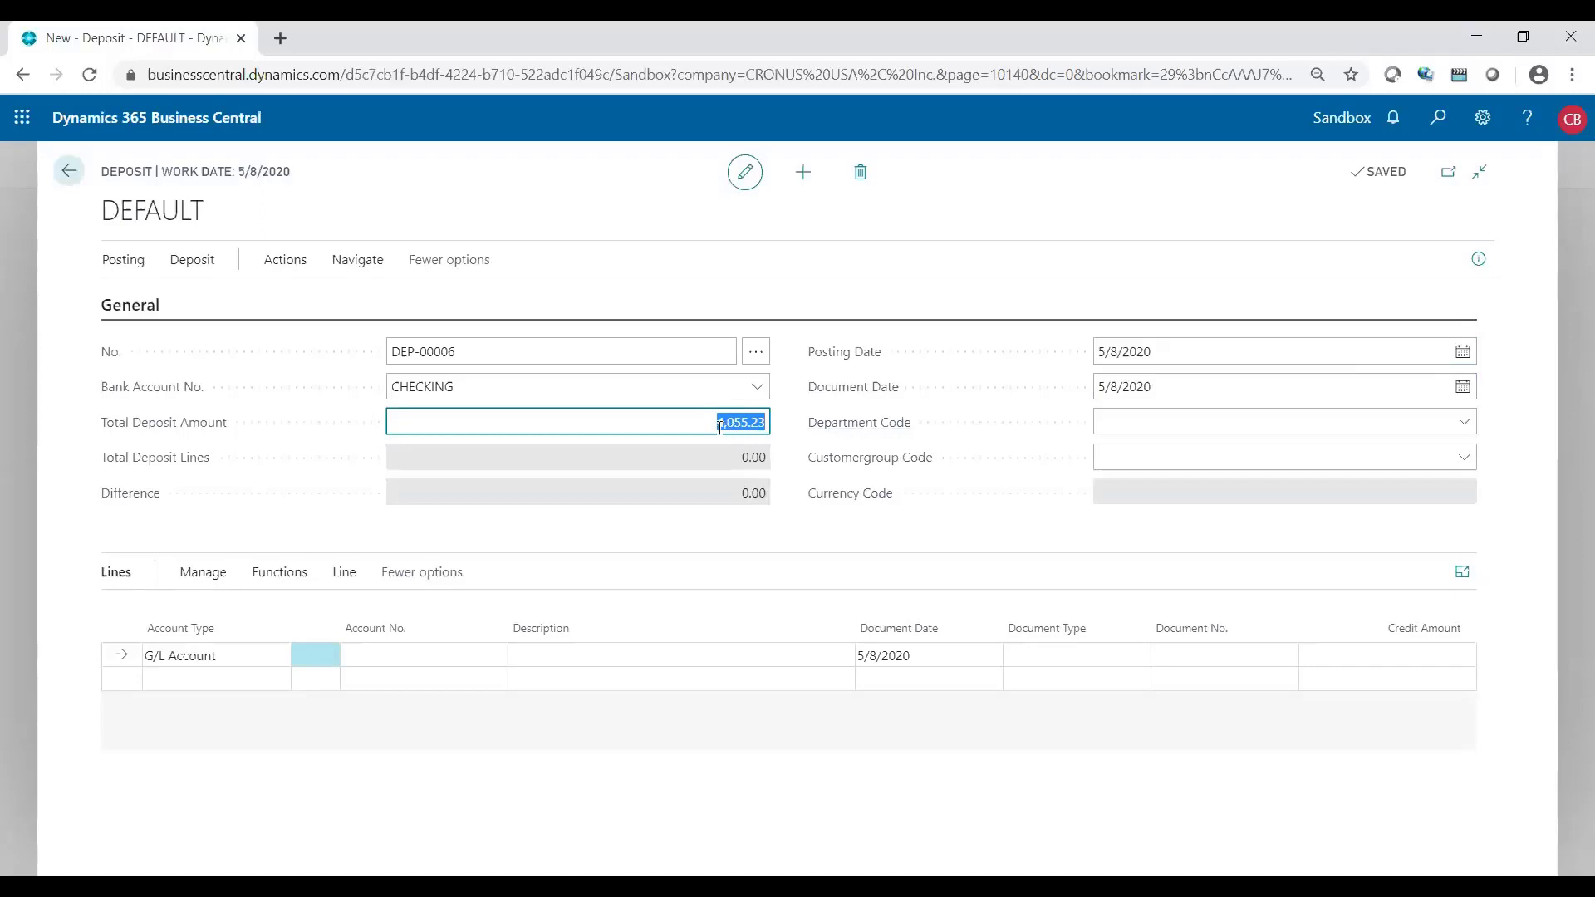
pyautogui.click(1163, 351)
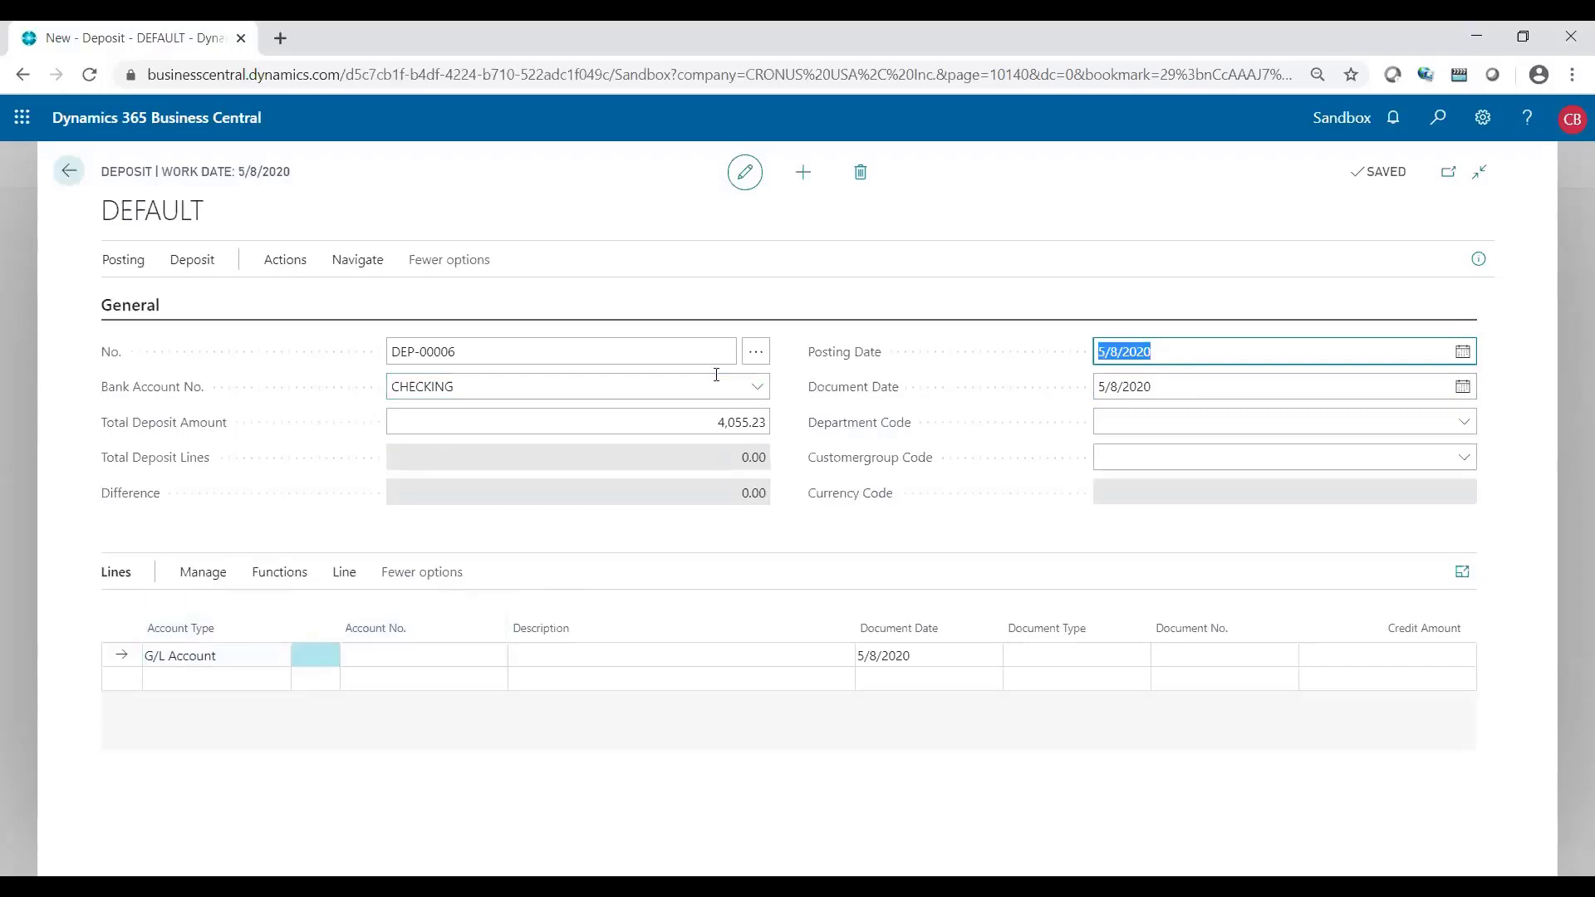
# Make the first deposit line a Customer line for Trey Research (20000)
pyautogui.click(283, 660)
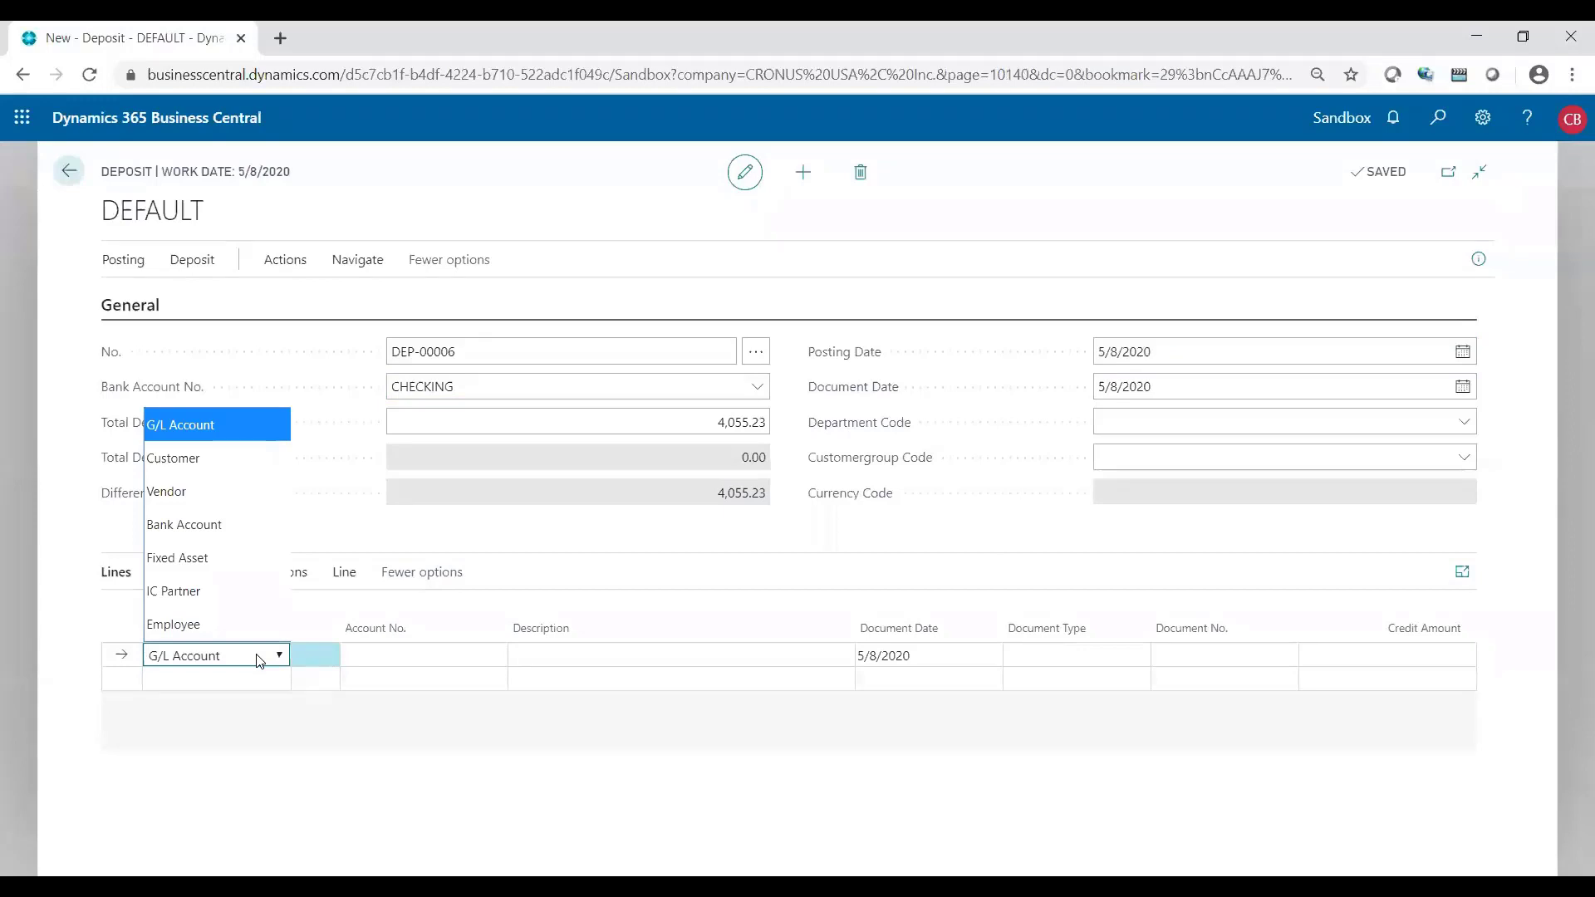
pyautogui.click(190, 471)
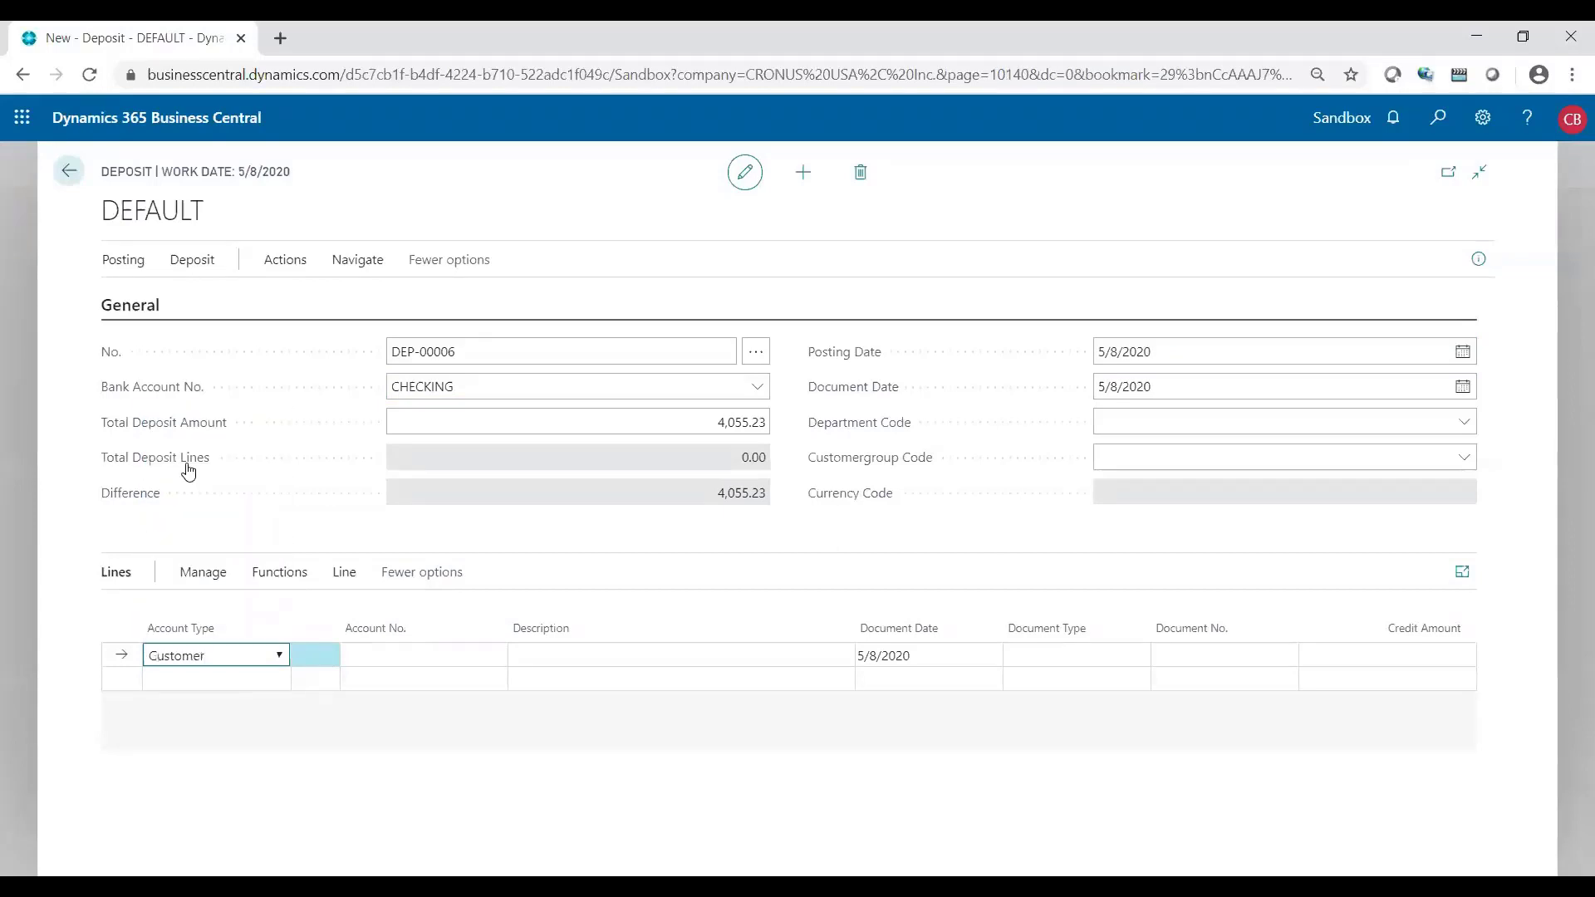
pyautogui.click(387, 652)
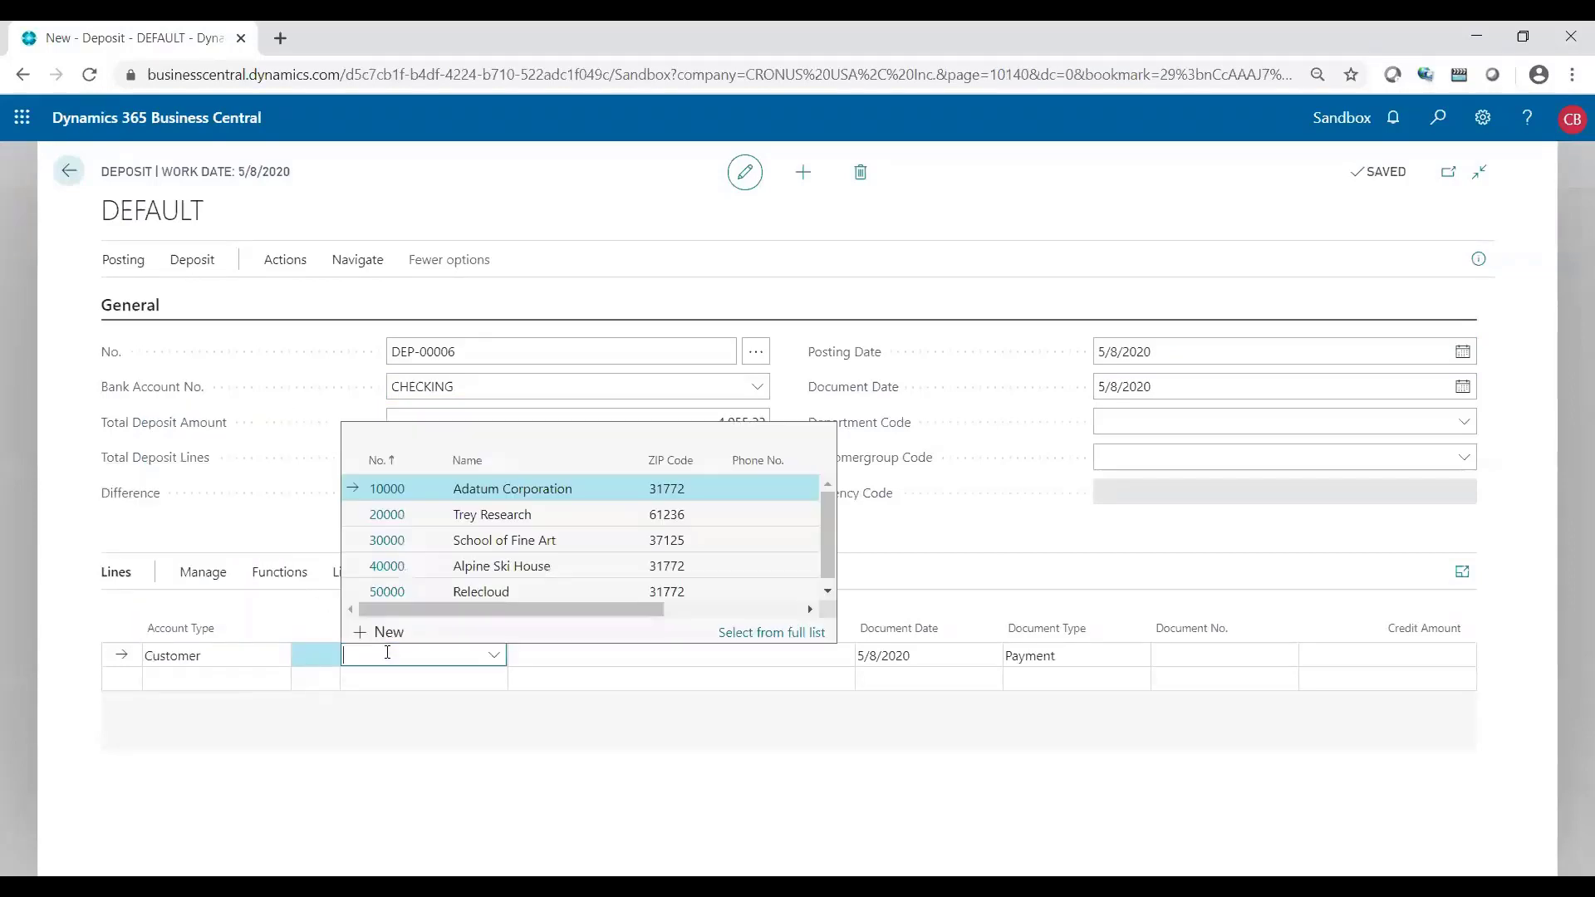
pyautogui.click(464, 513)
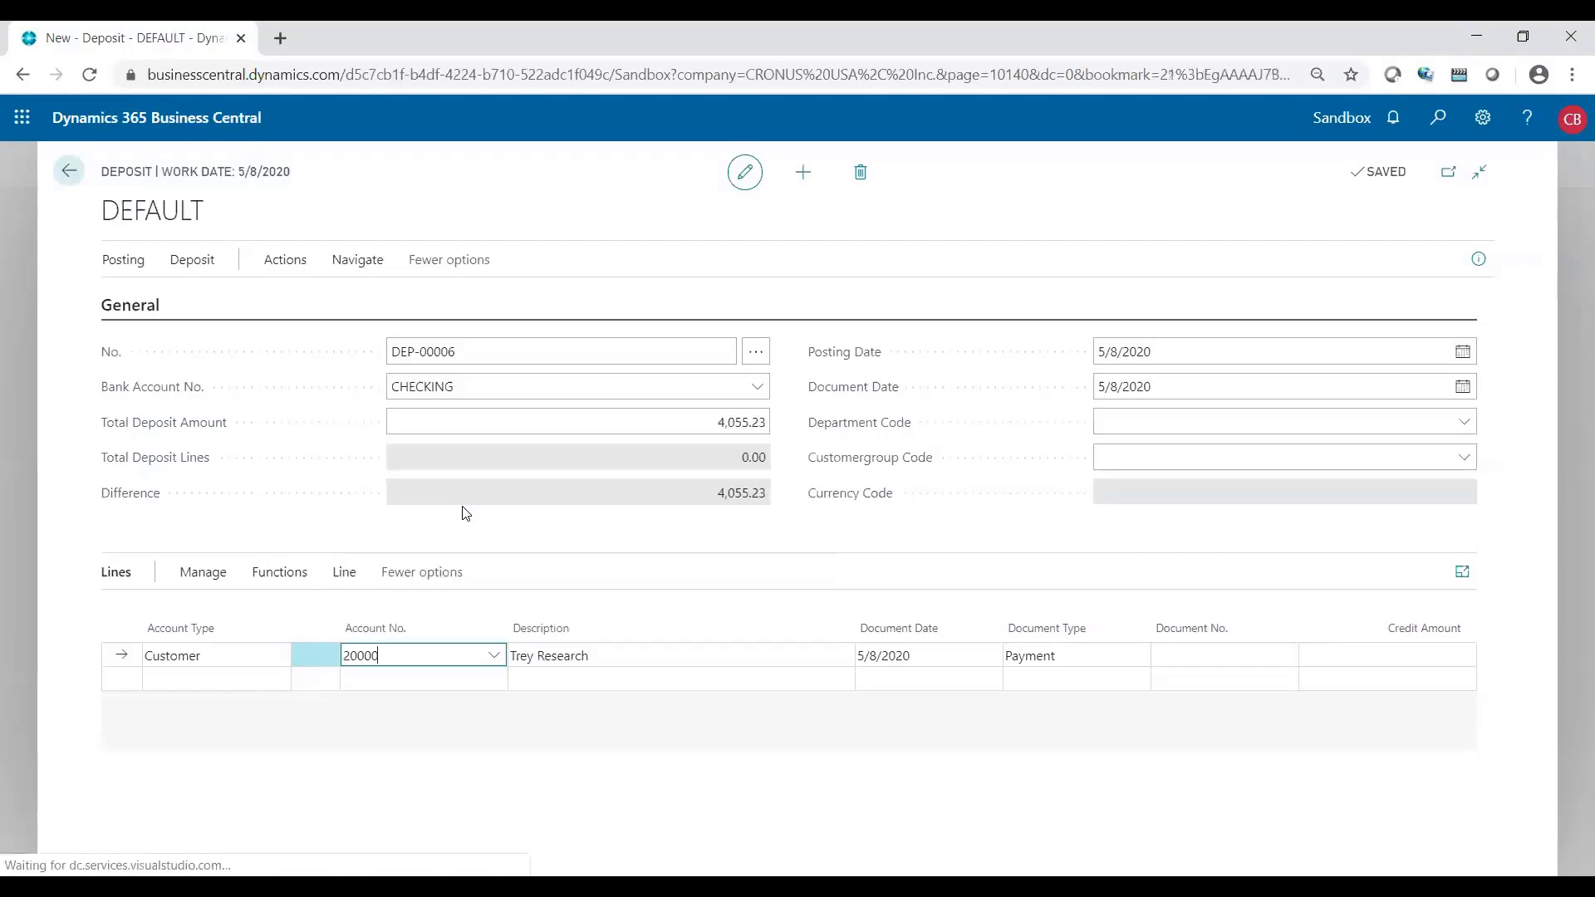
# Give the line document date 5/2/2020, document number 124688 and credit amount 809.76
pyautogui.click(711, 655)
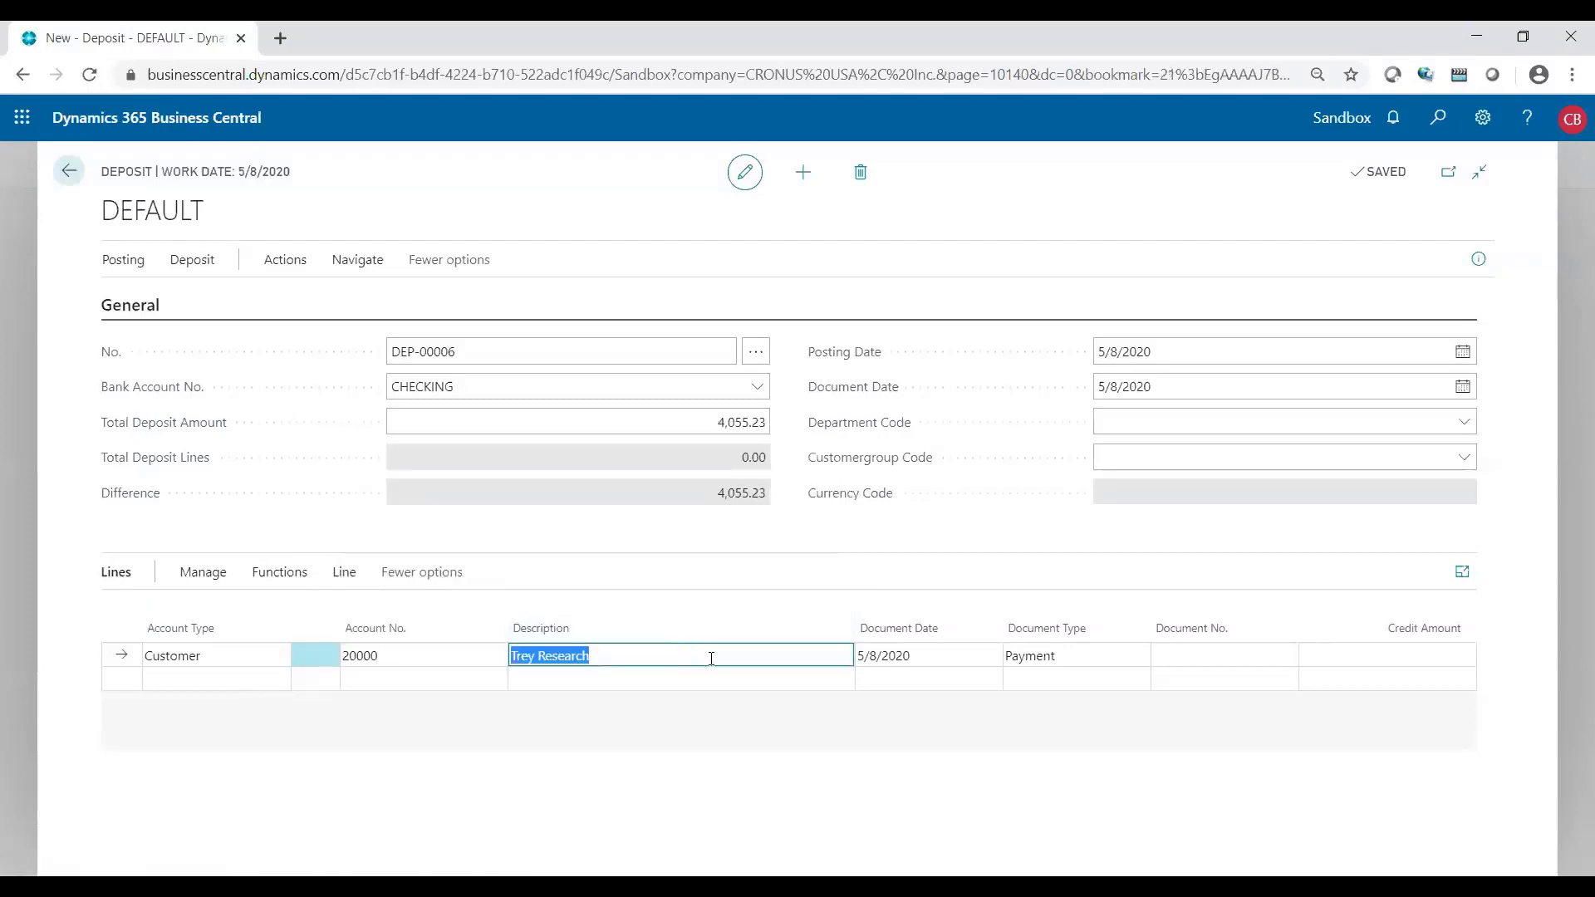
pyautogui.click(929, 652)
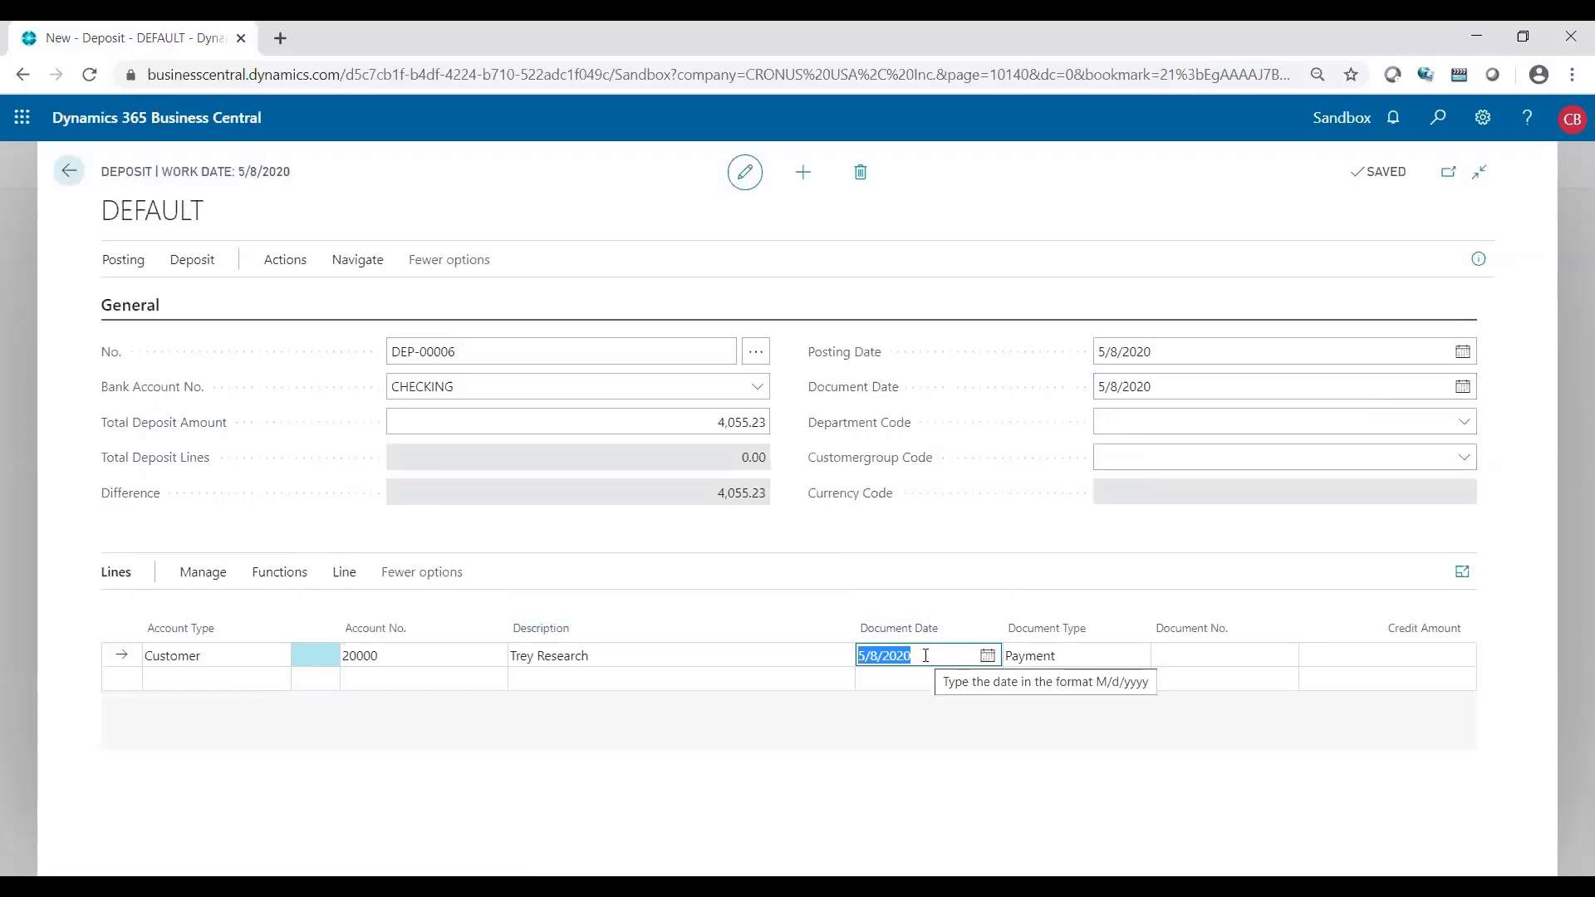
pyautogui.write('5/2')
pyautogui.press('Tab')
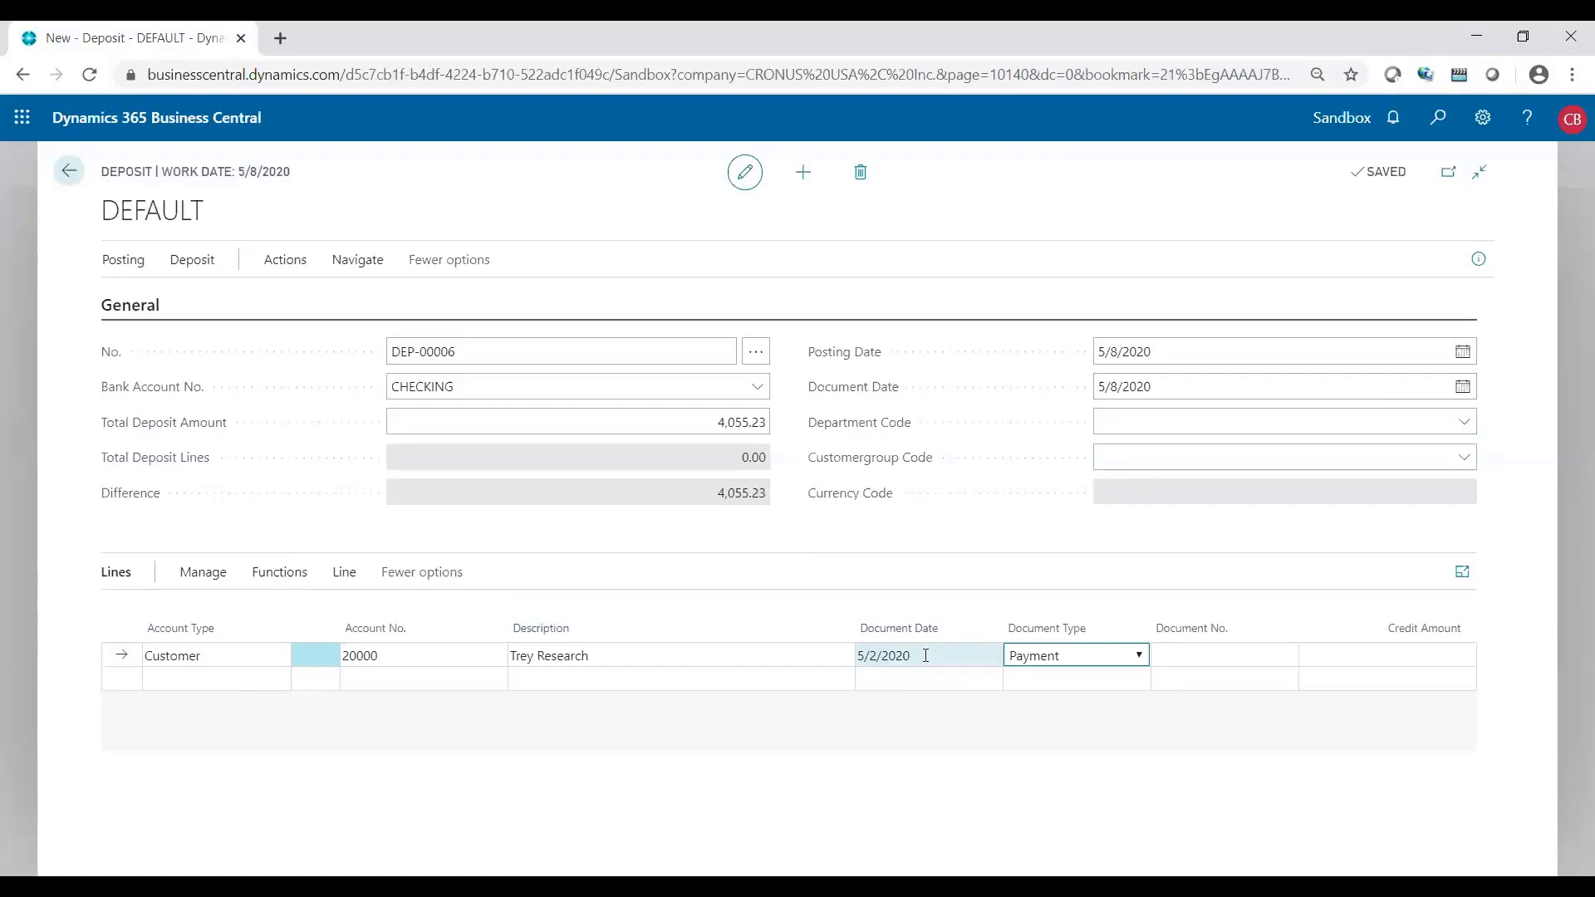
pyautogui.press('Tab')
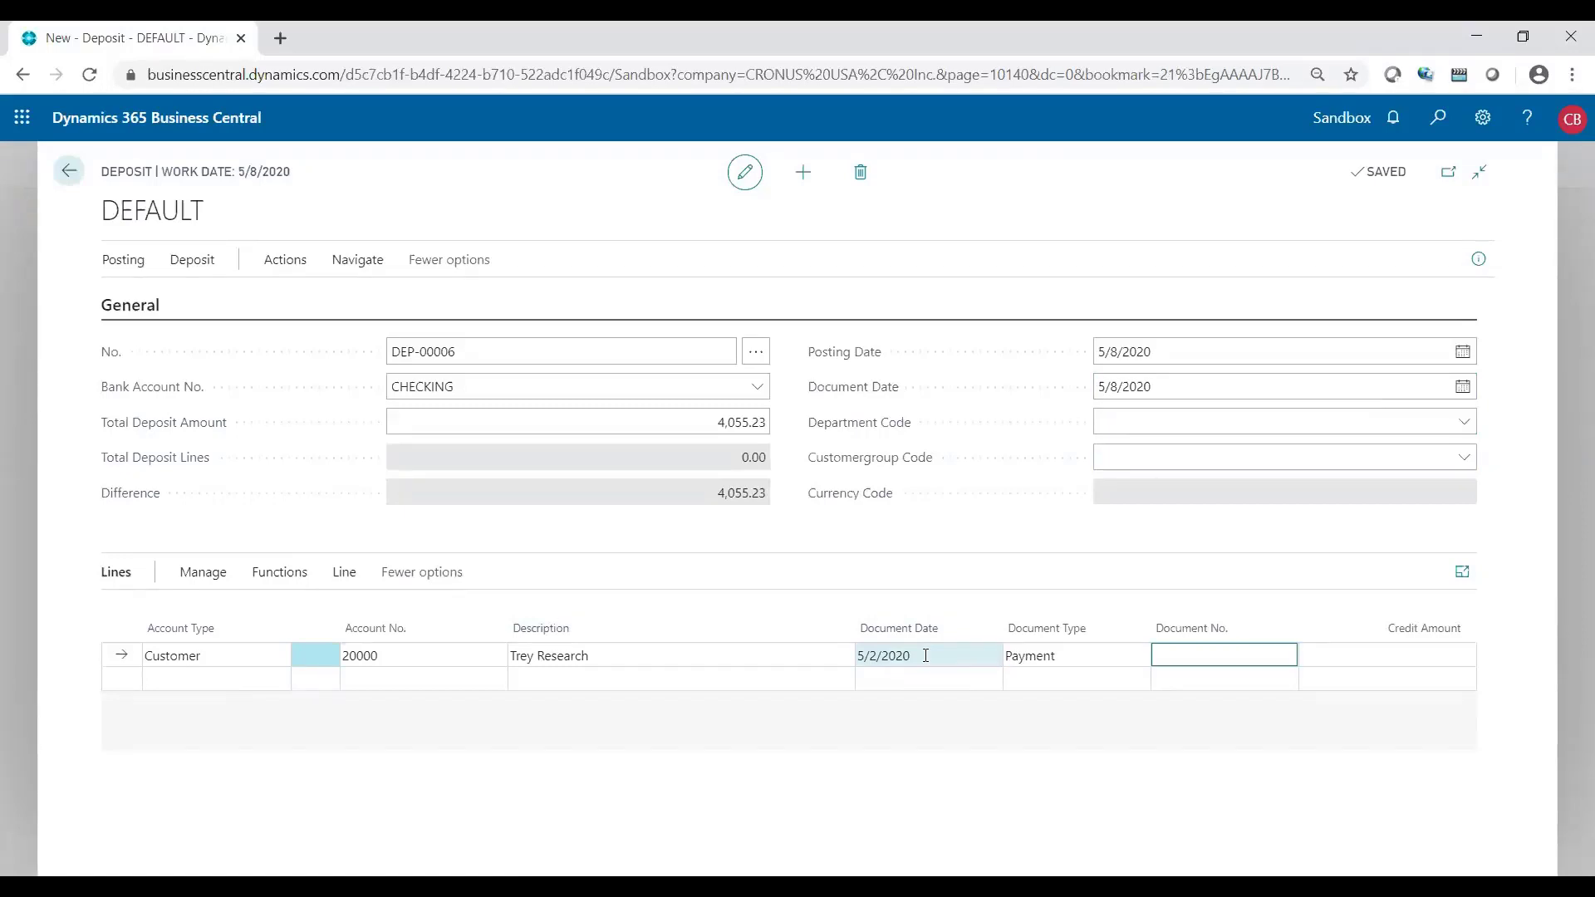
pyautogui.write('124688')
pyautogui.press('Tab')
pyautogui.click(1206, 655)
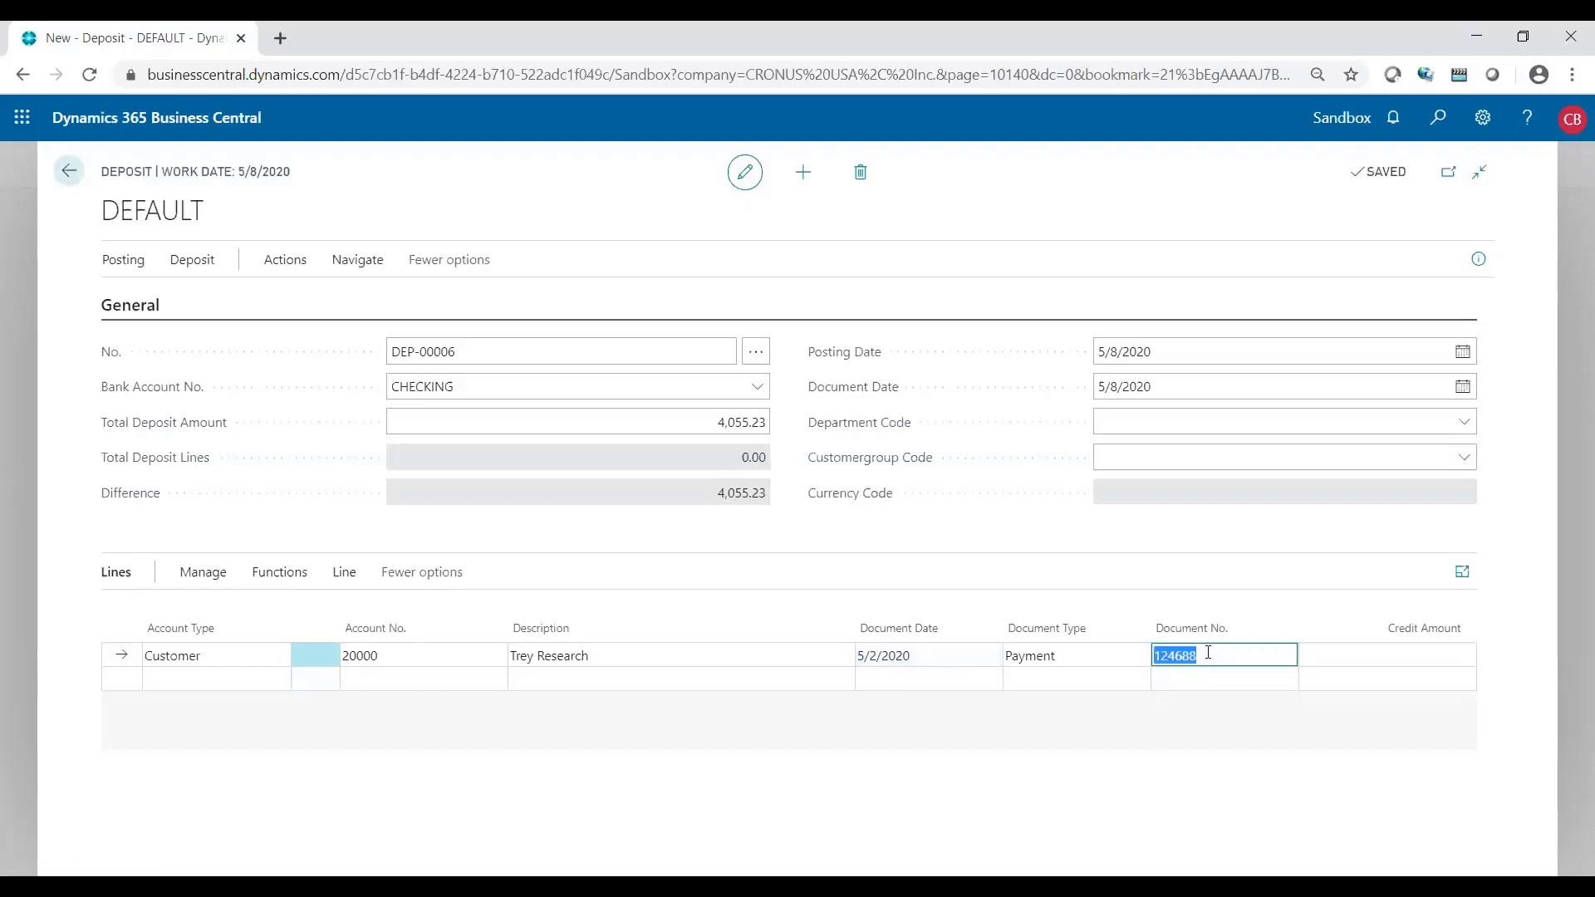
pyautogui.click(968, 652)
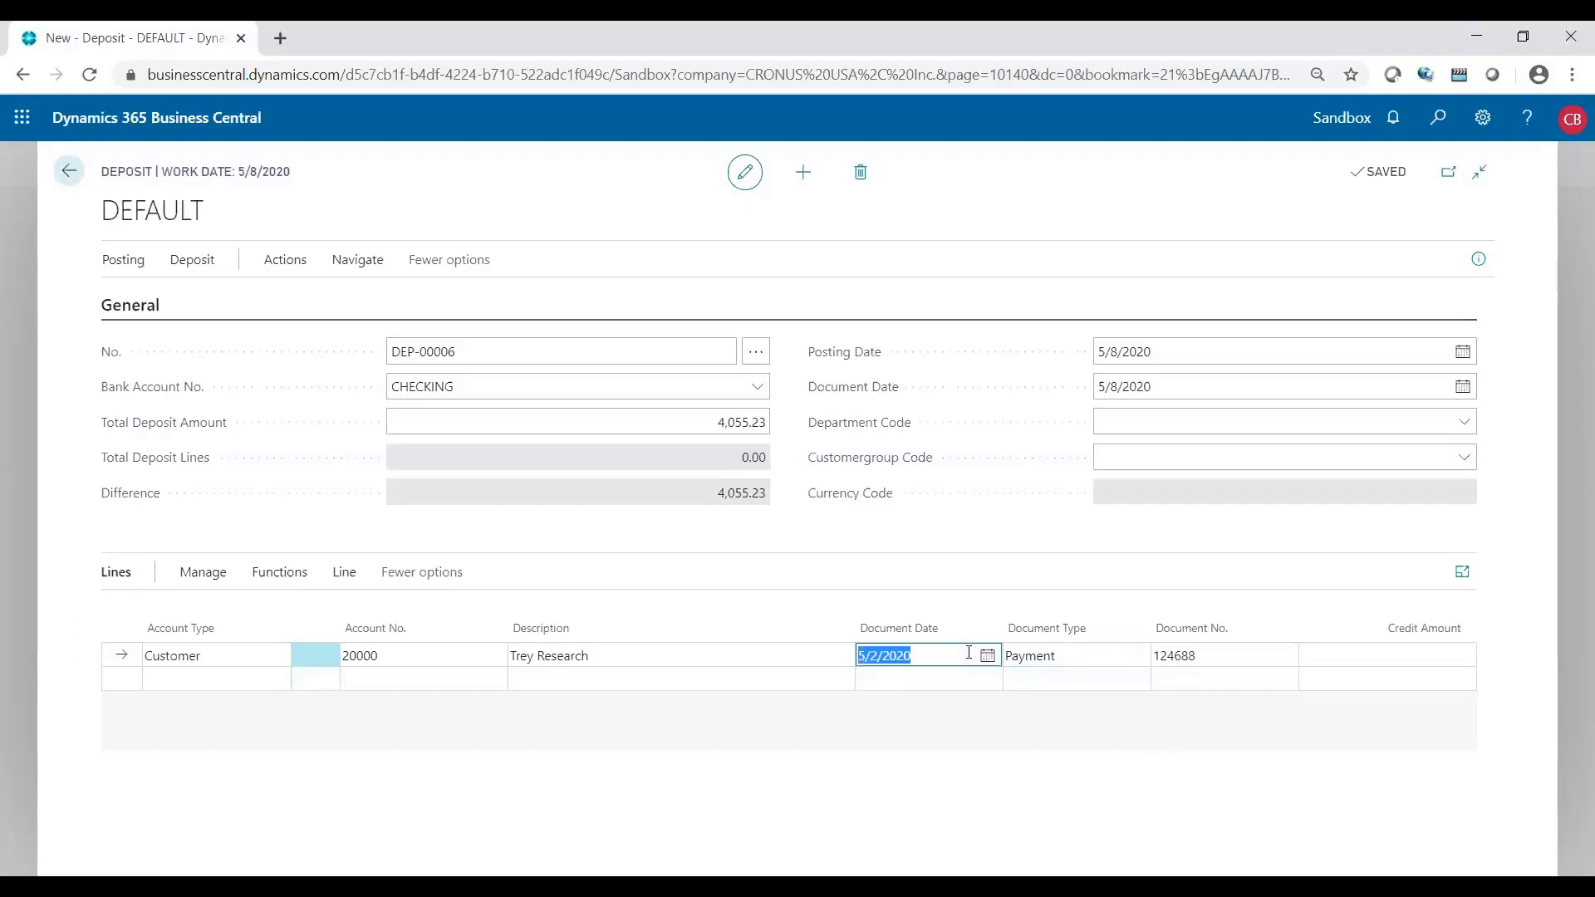
pyautogui.click(1373, 646)
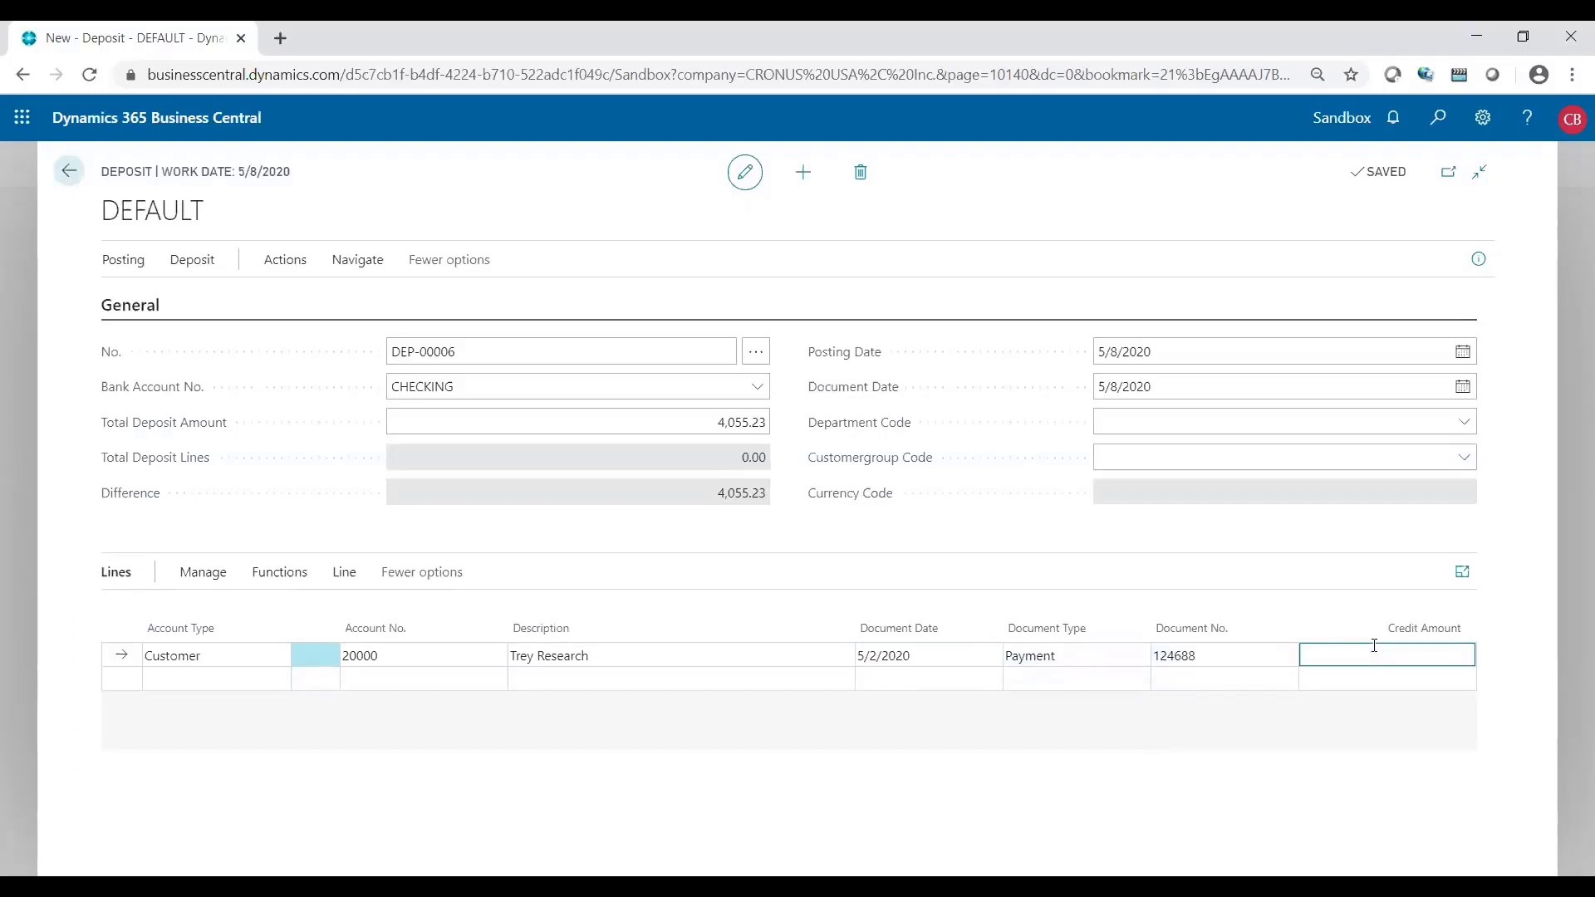
pyautogui.write('809.76')
pyautogui.click(1241, 665)
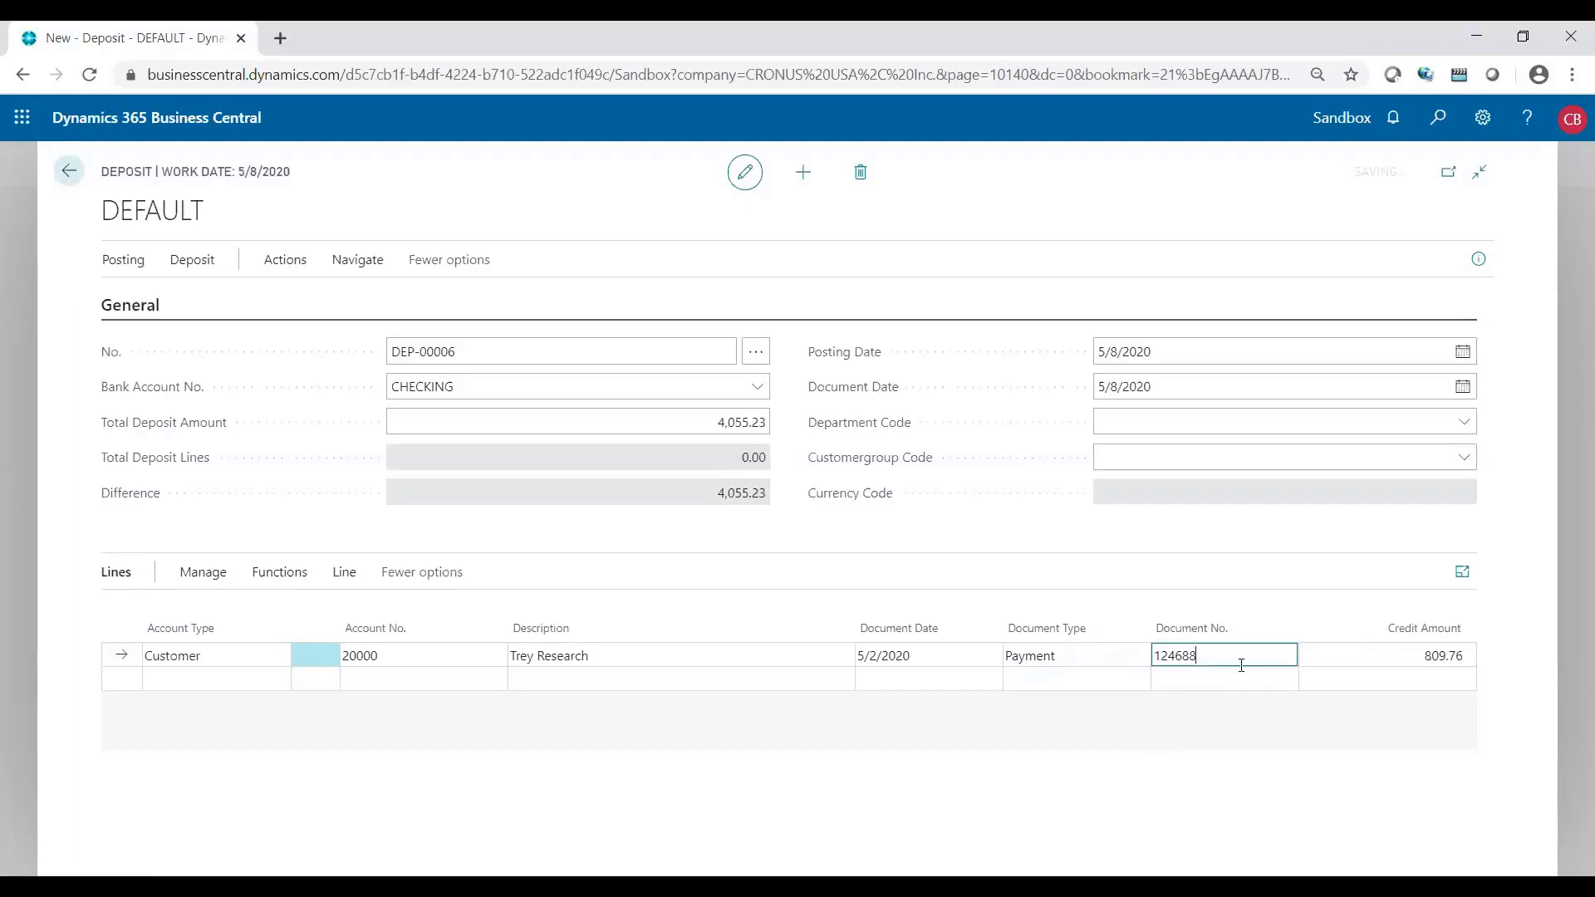
# Commit the Trey Research line so deposit lines total 809.76, leaving a 3,245.47 difference
pyautogui.click(1350, 652)
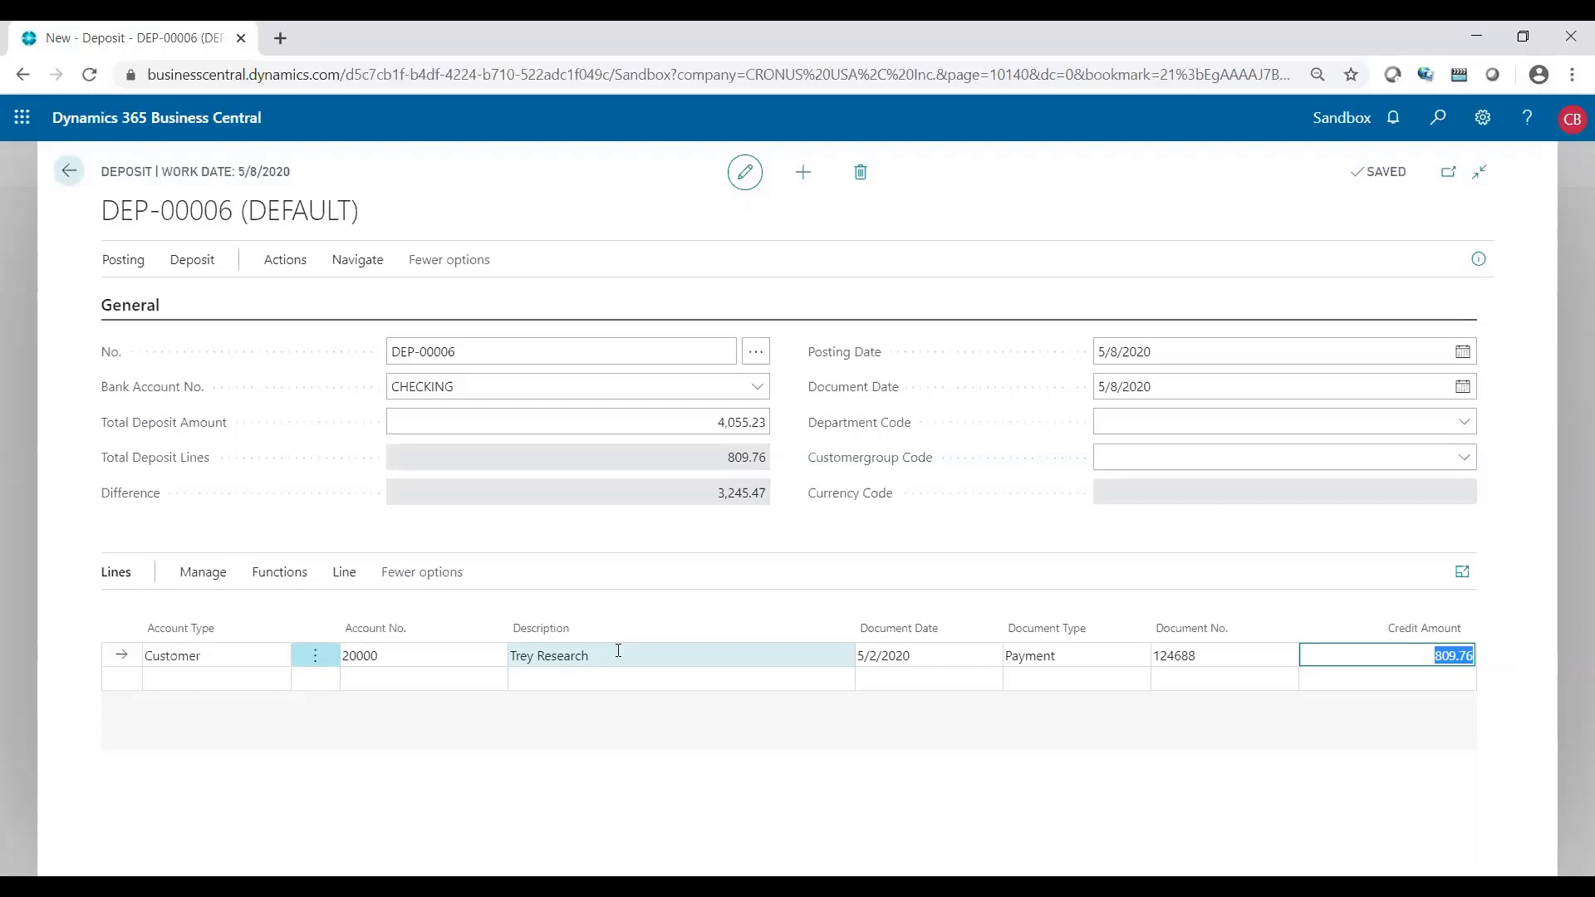
# Set the applies-to ID on Trey Research invoice PS-INV103169, applying 809.76 for 0.00 balance
pyautogui.click(292, 572)
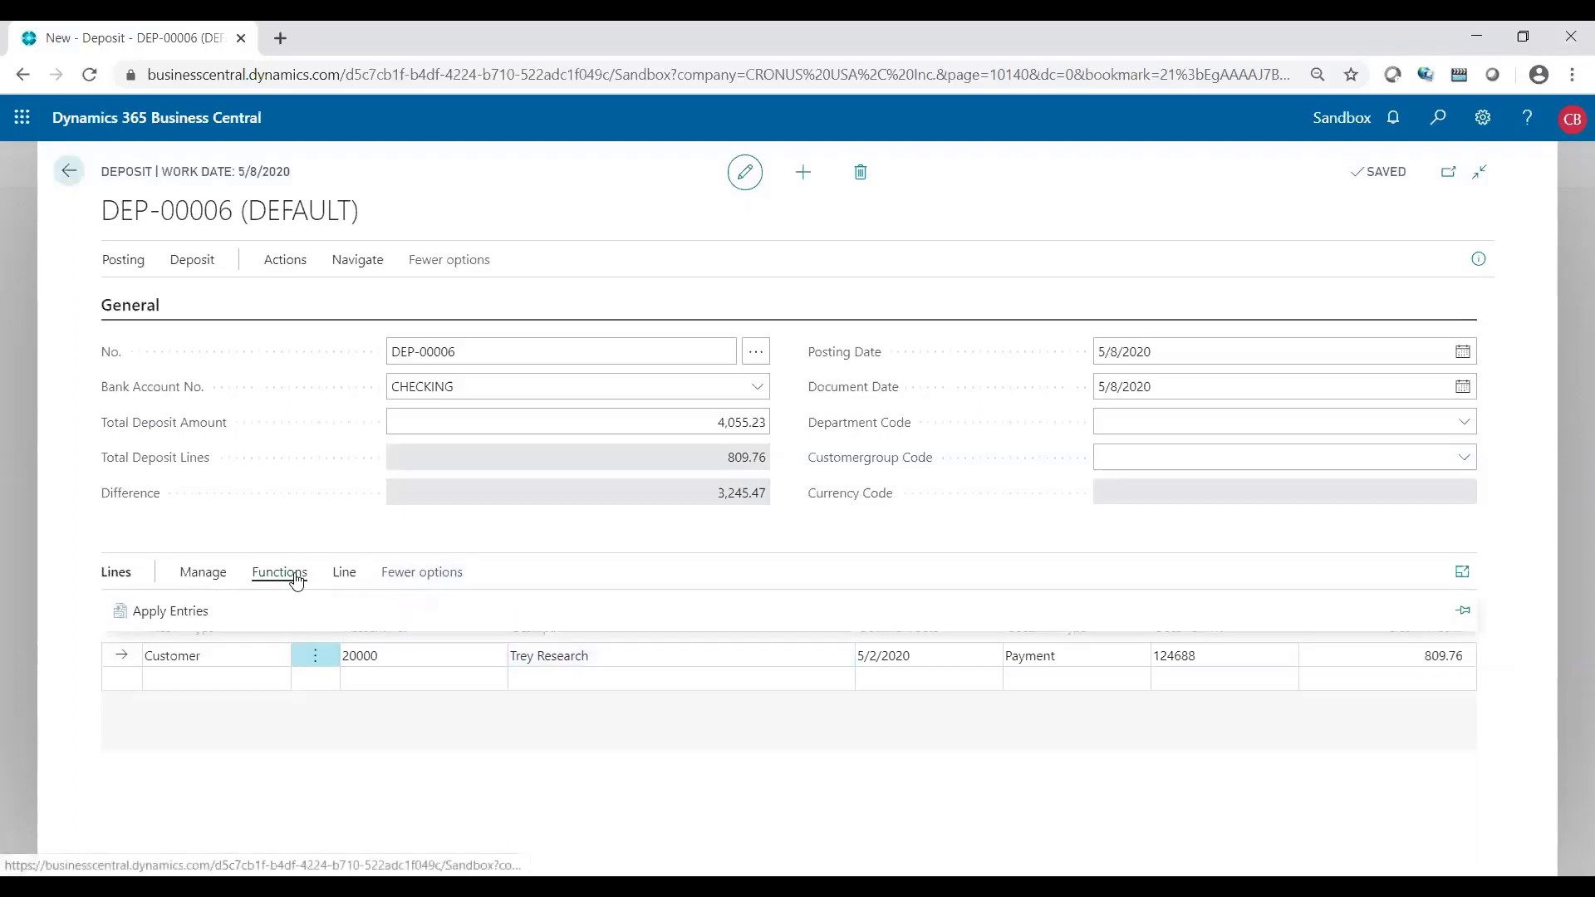
pyautogui.click(191, 608)
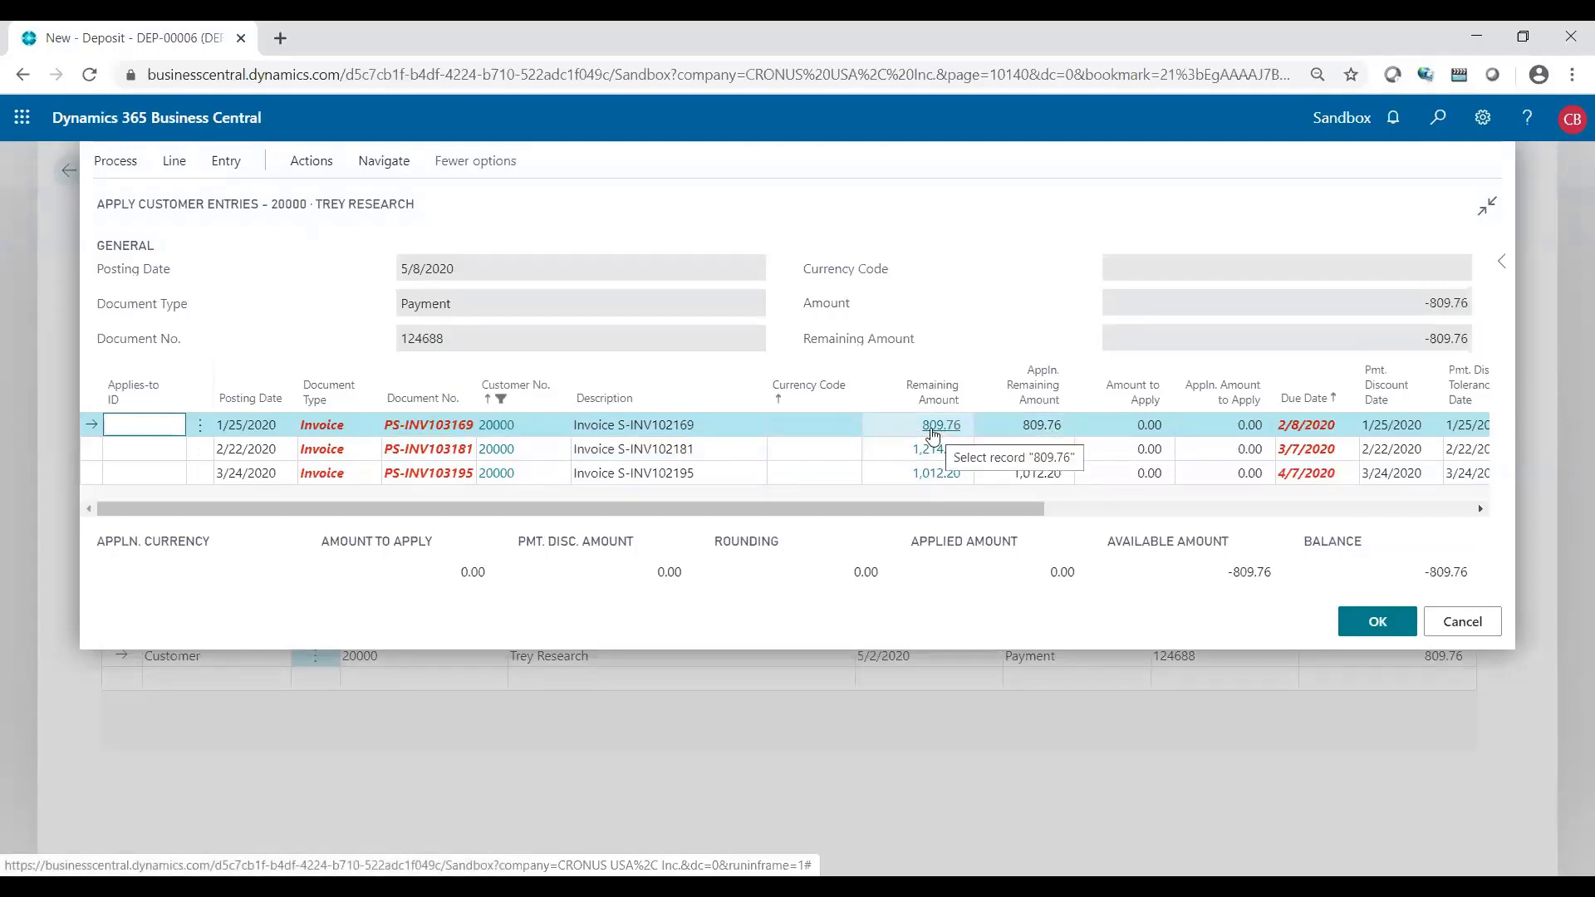
pyautogui.click(115, 162)
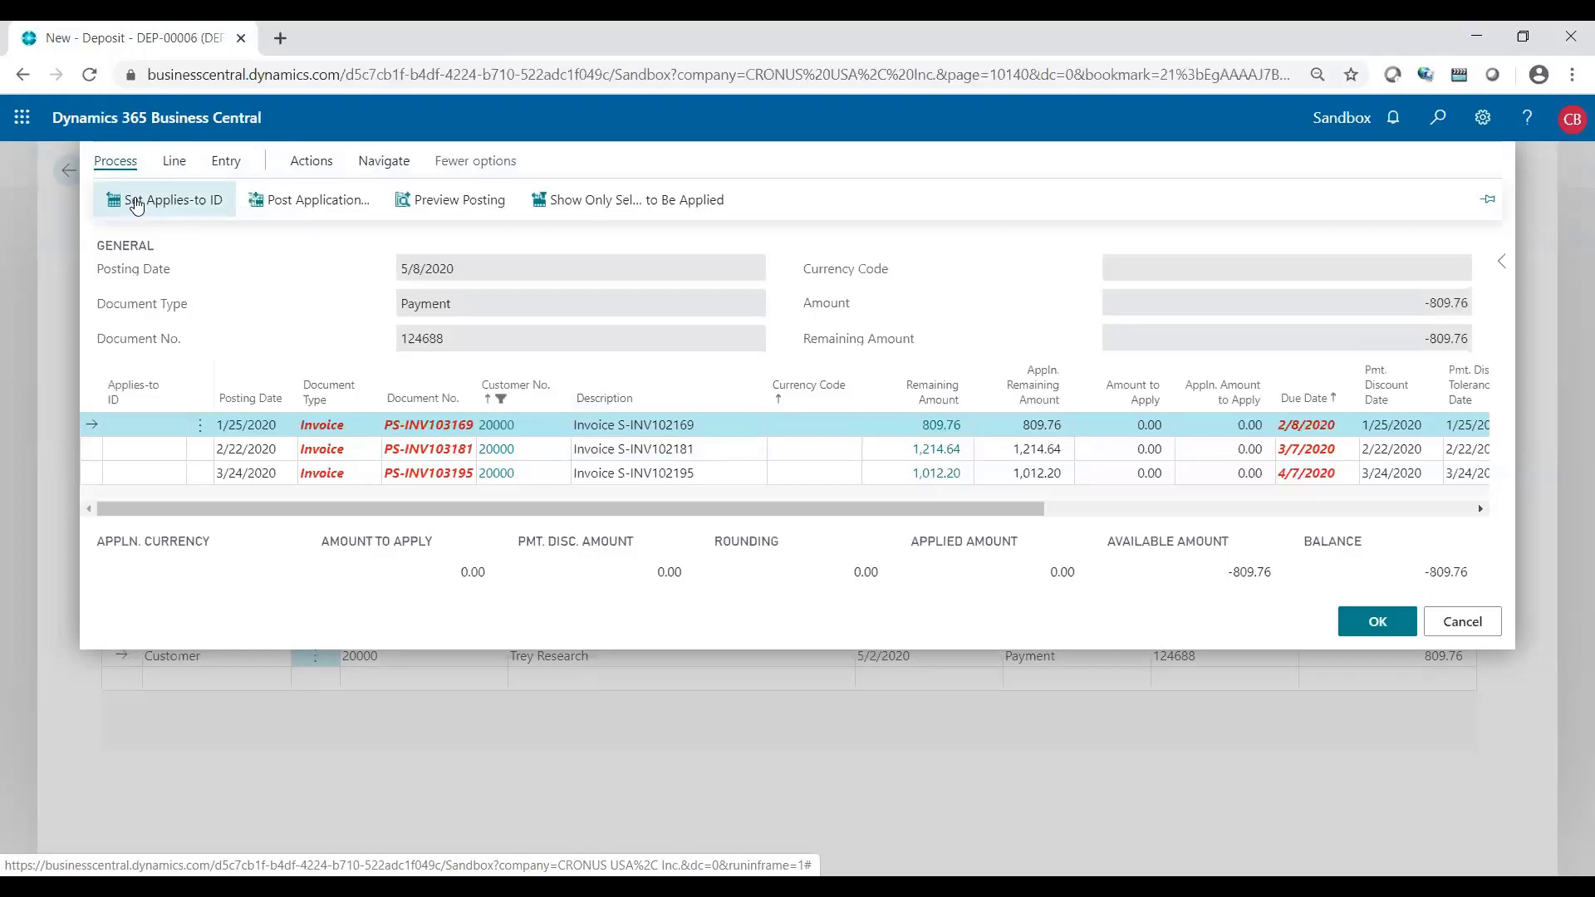
pyautogui.click(144, 209)
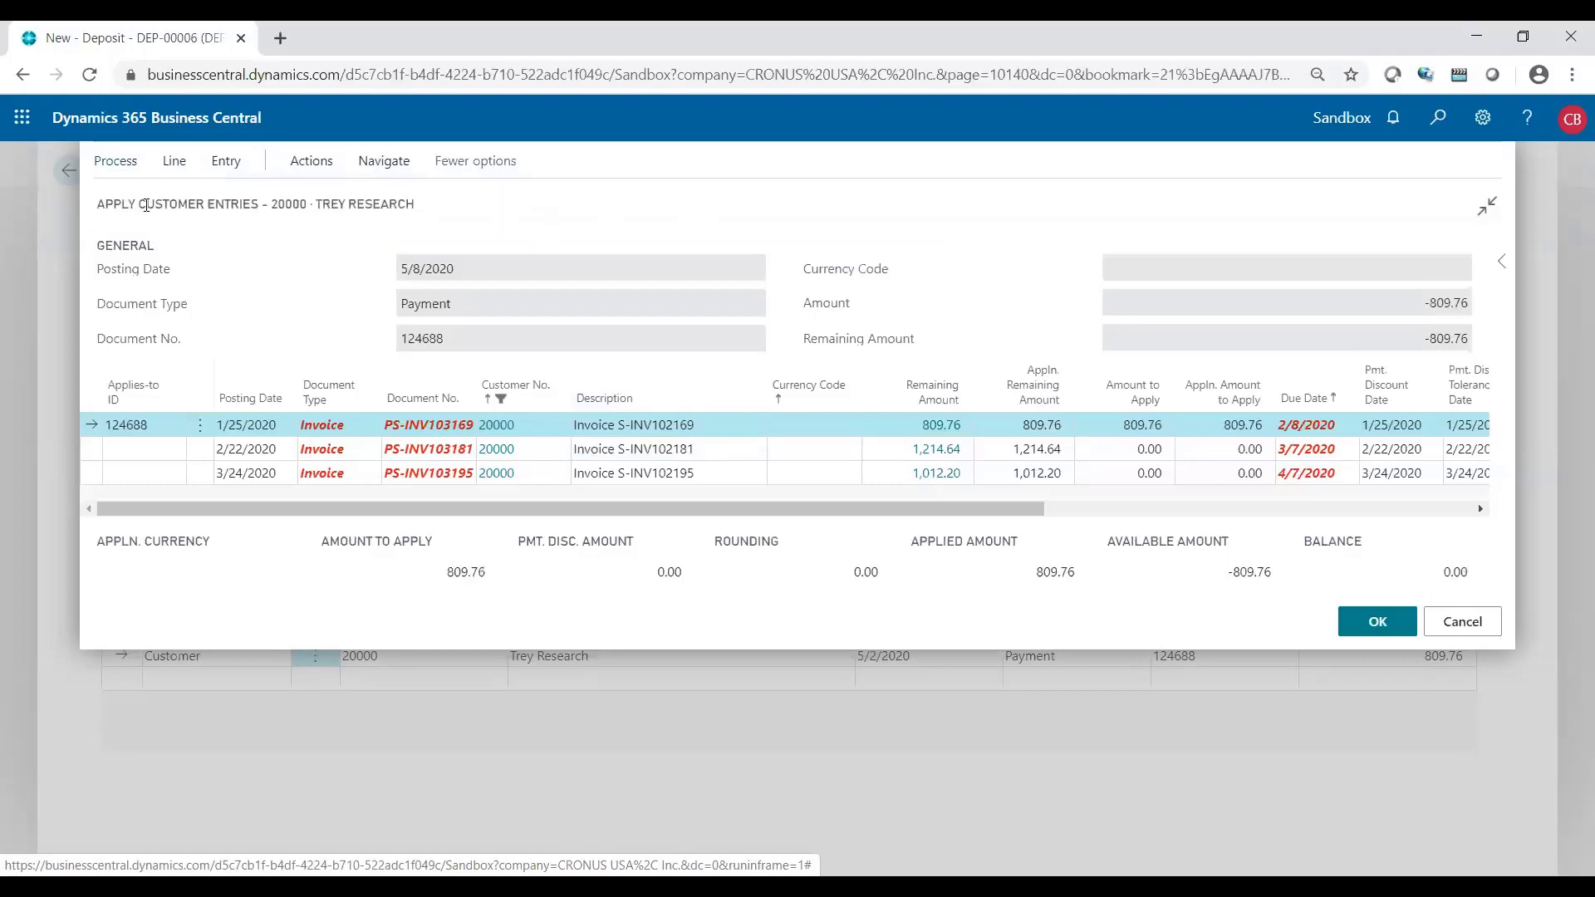
pyautogui.click(151, 423)
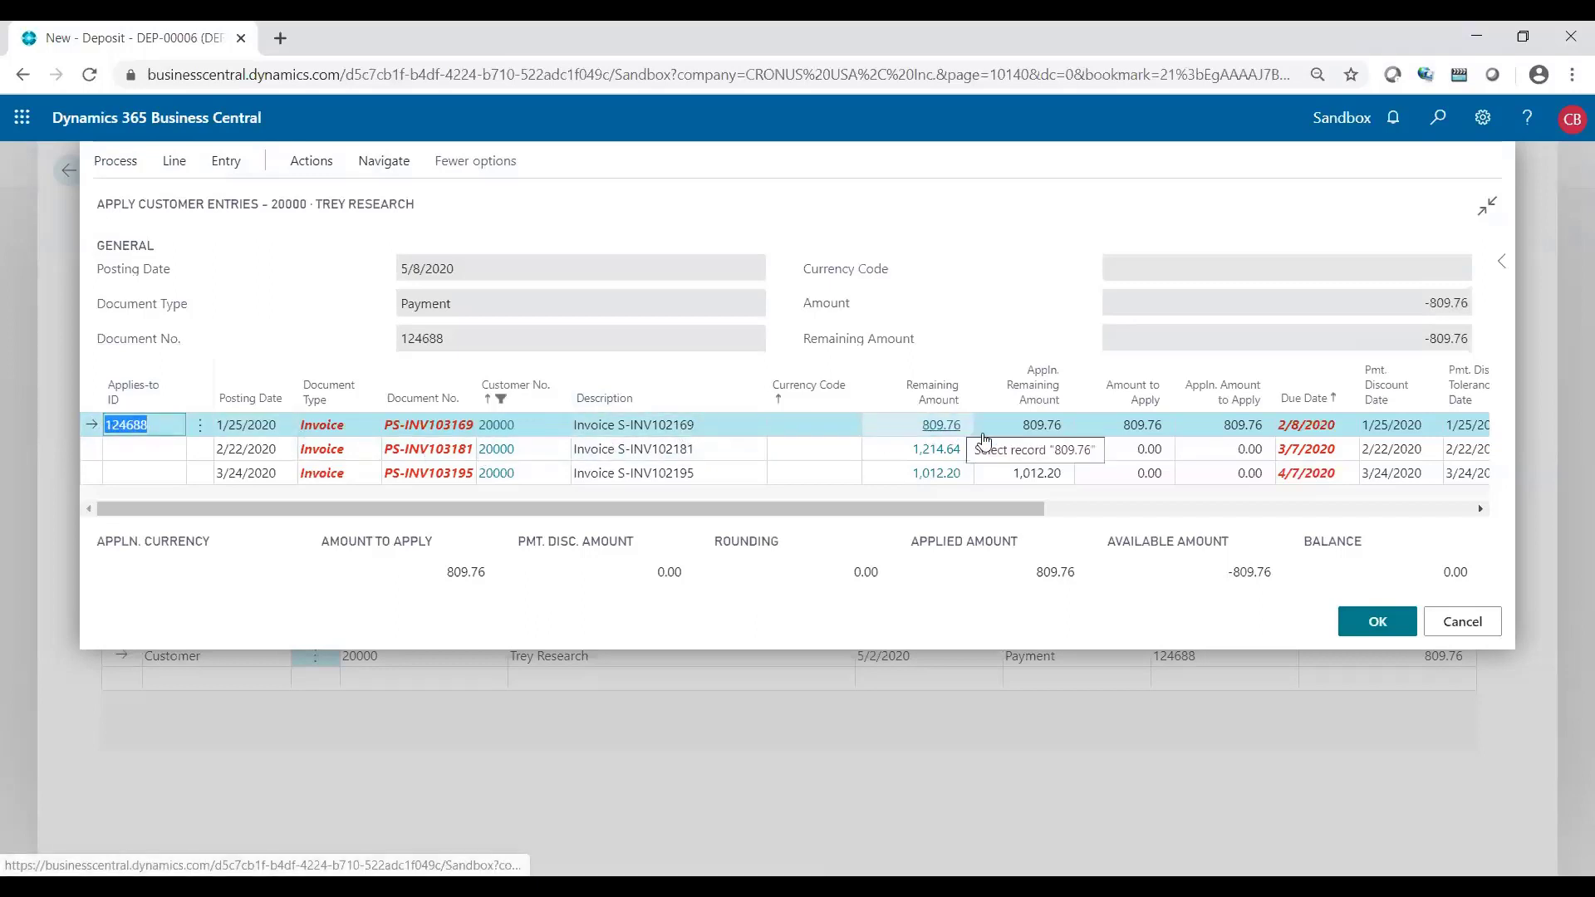
# Confirm the application and review lines 809.76, total 4,055.23 and the 3,245.47 difference
pyautogui.click(1379, 624)
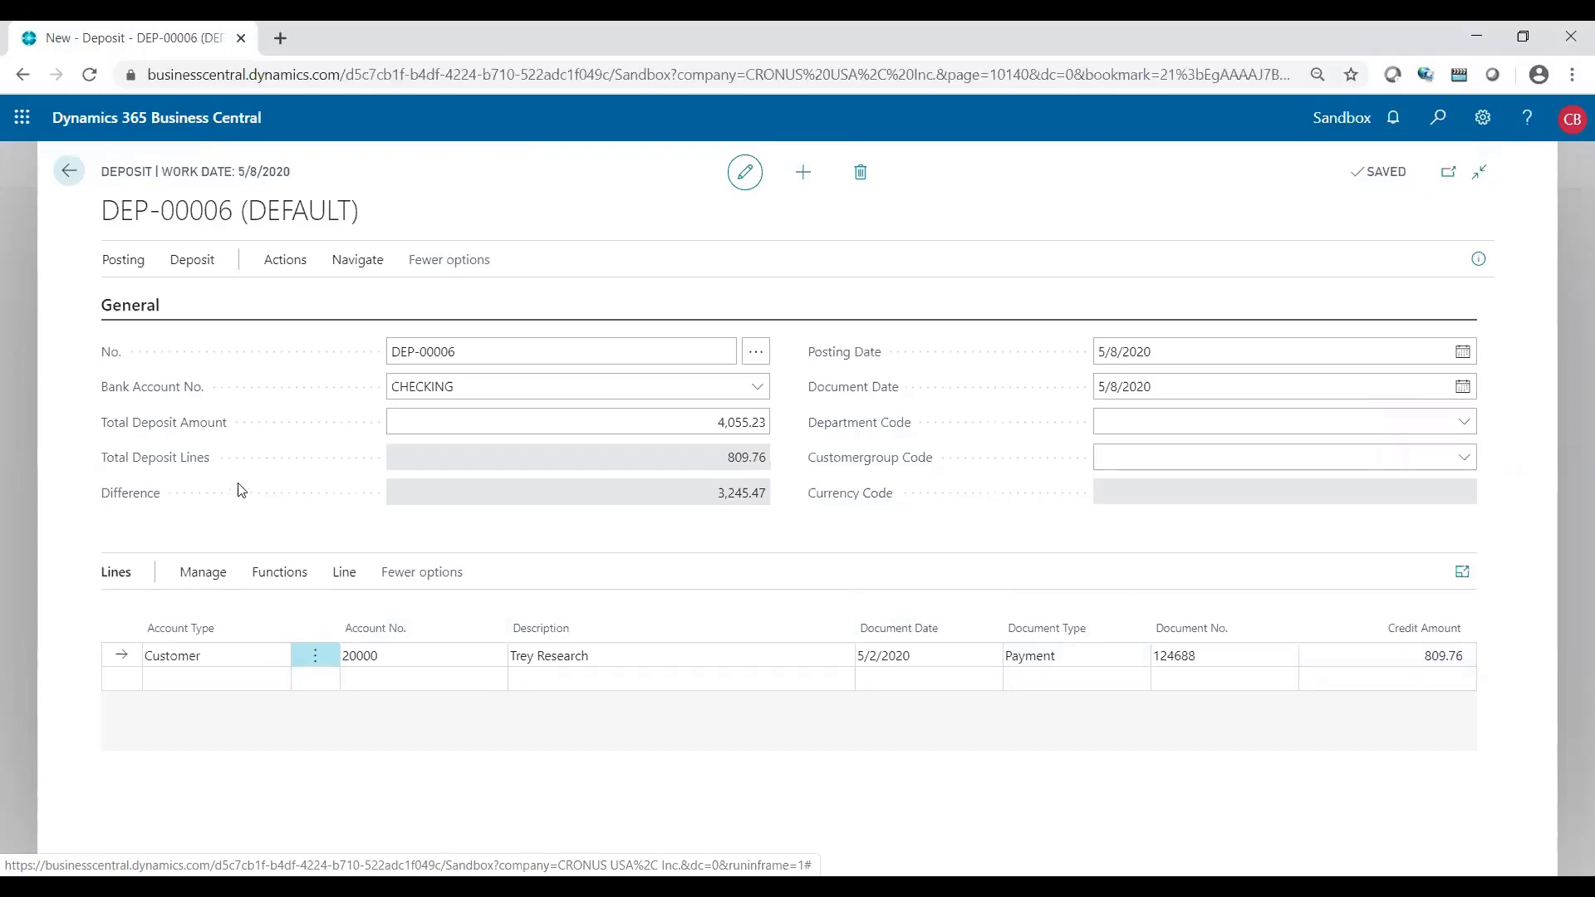
pyautogui.click(559, 456)
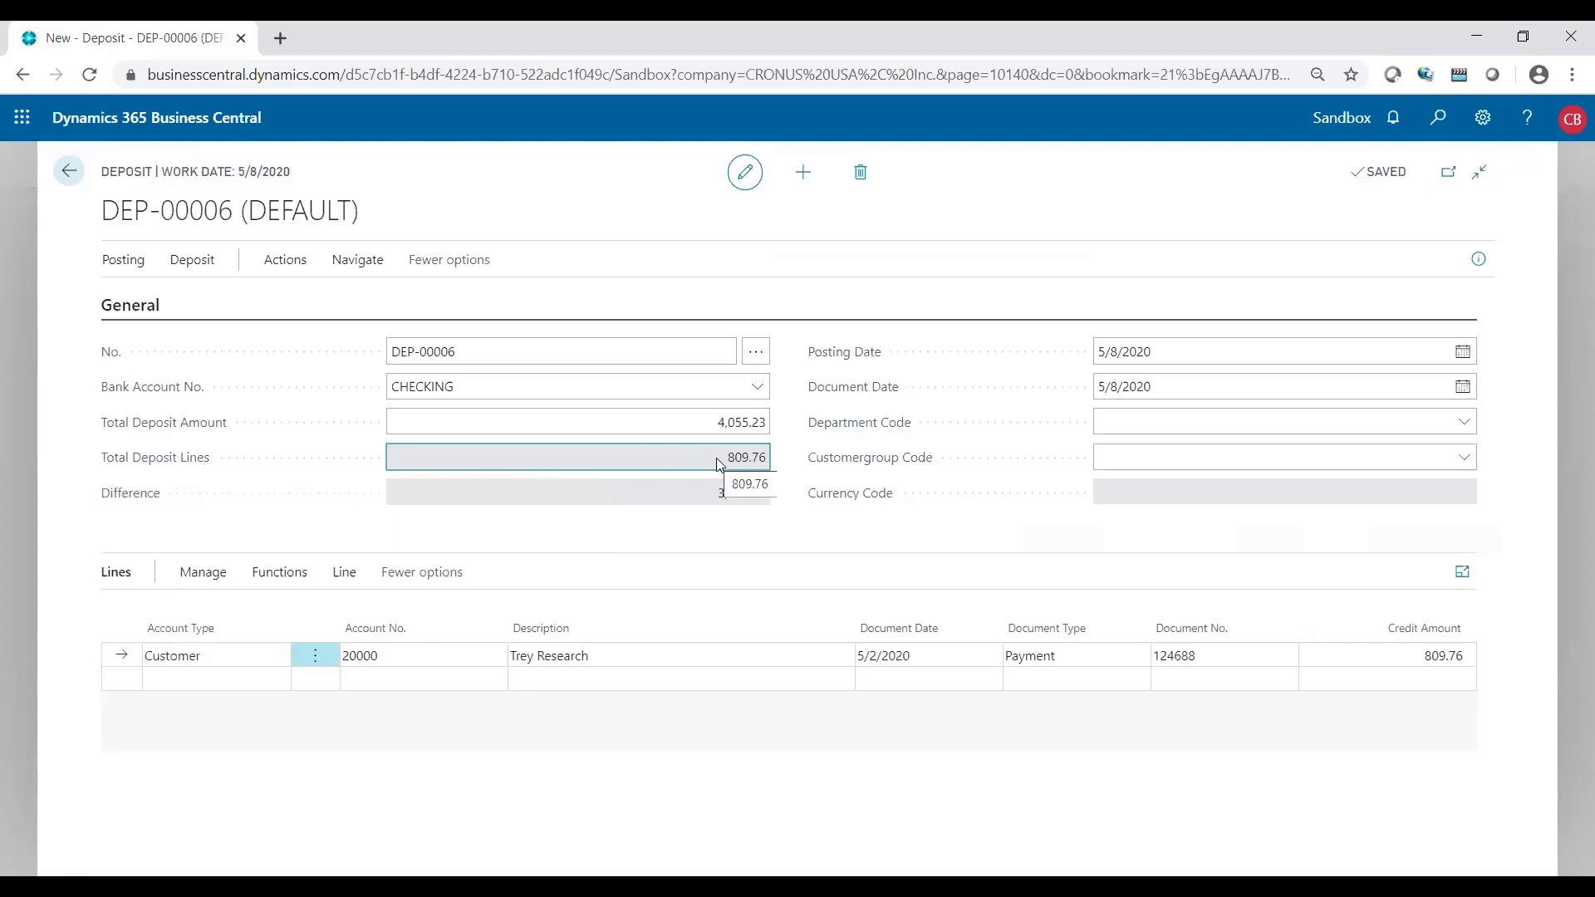
pyautogui.click(679, 421)
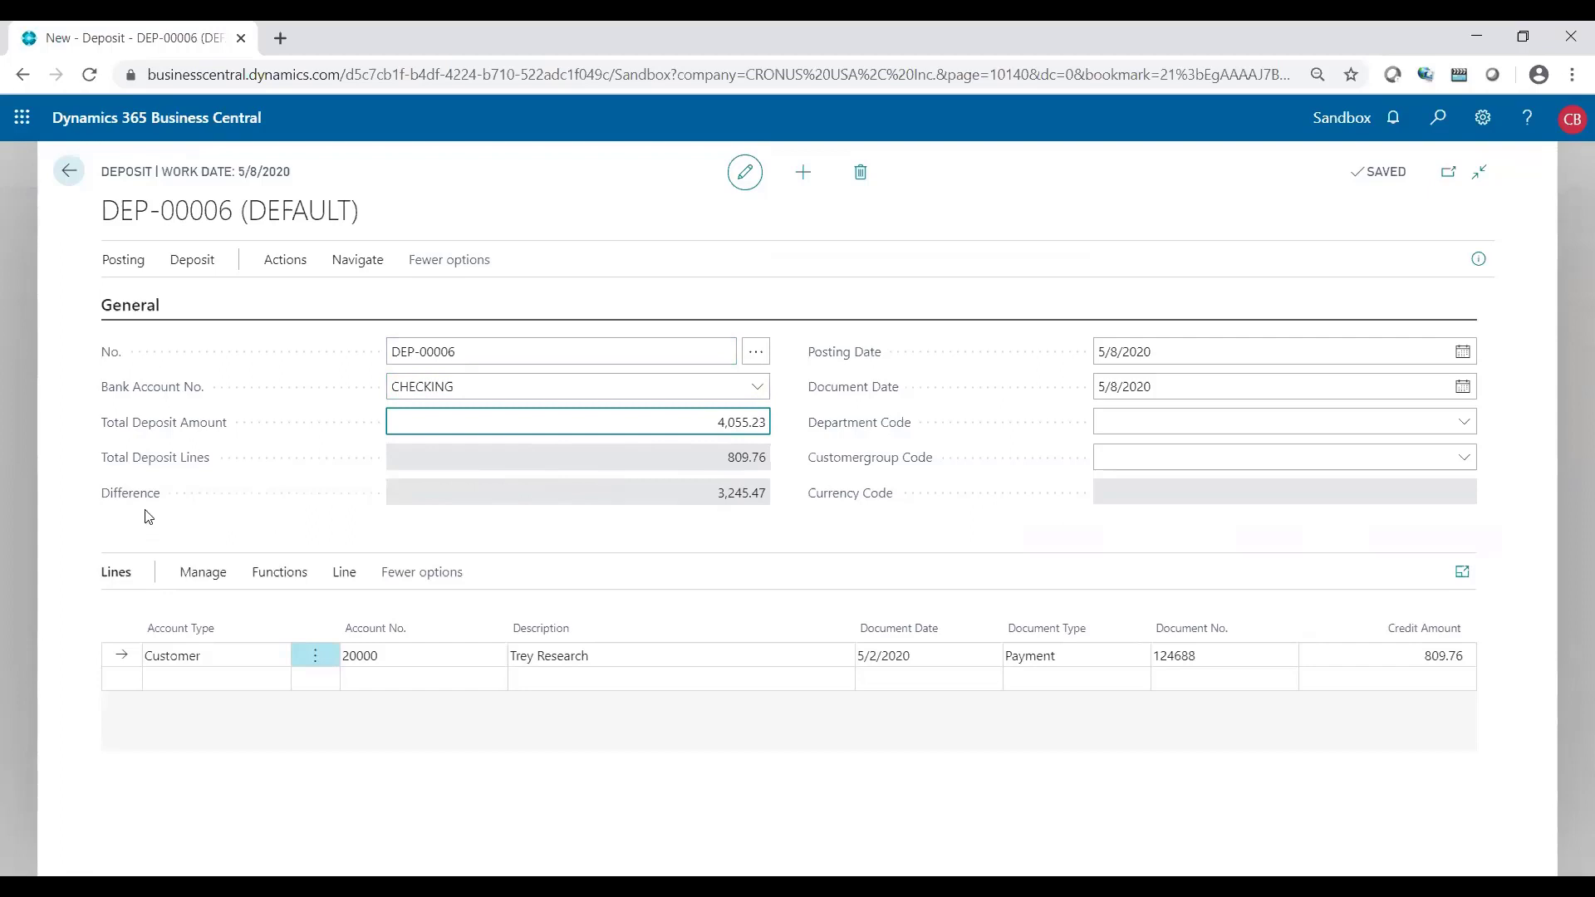
pyautogui.click(711, 498)
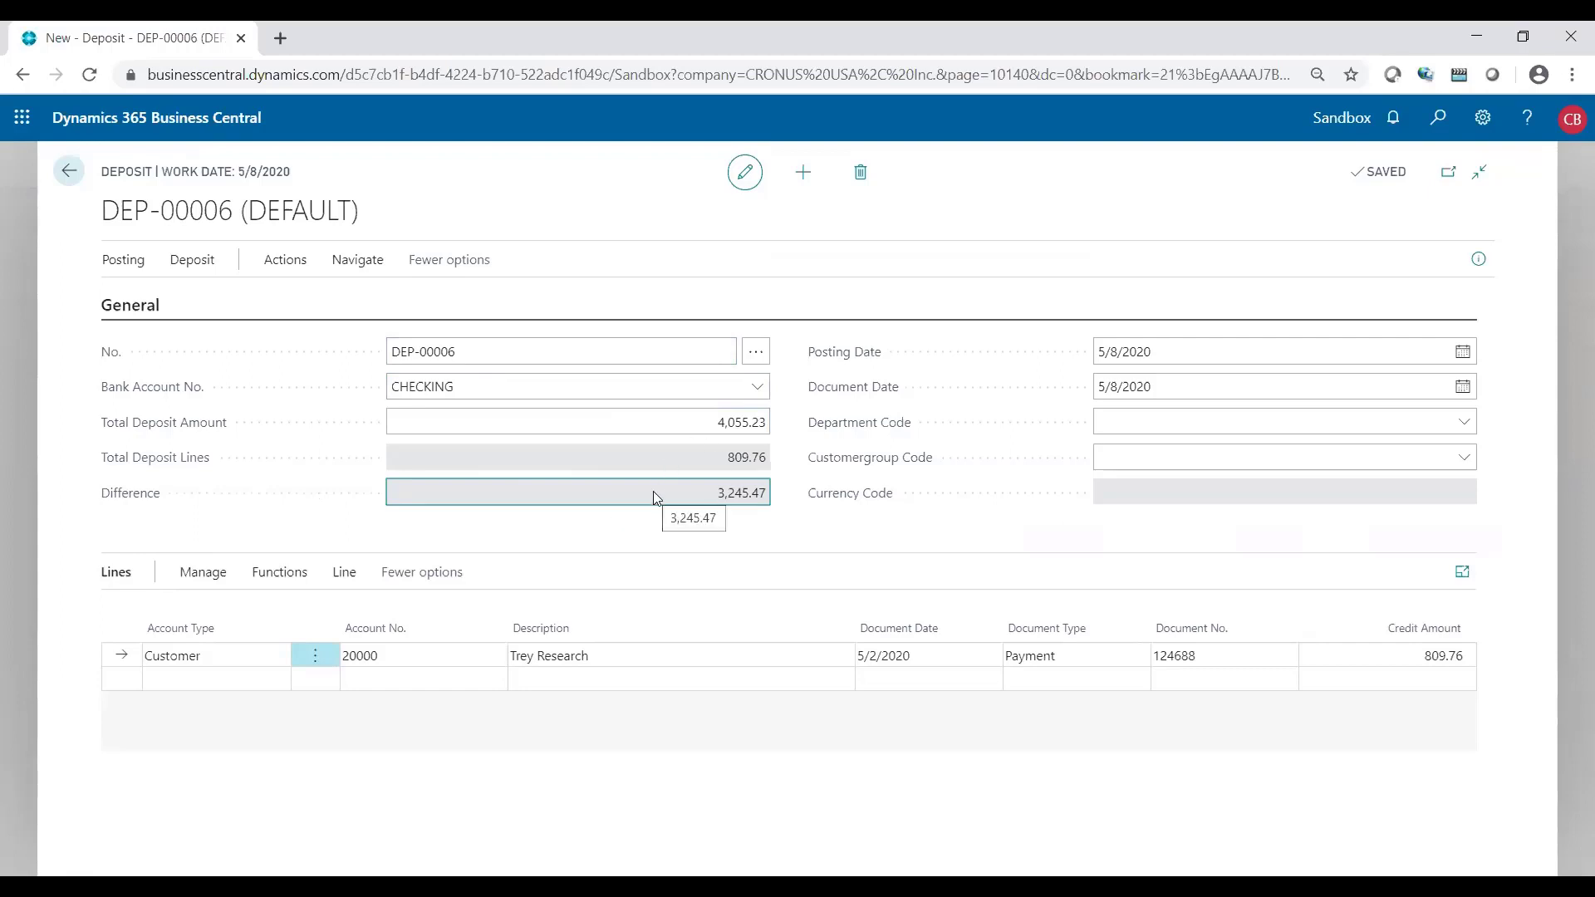
# Add a second customer line for Adatum Corporation (10000) with document type Payment
pyautogui.click(214, 684)
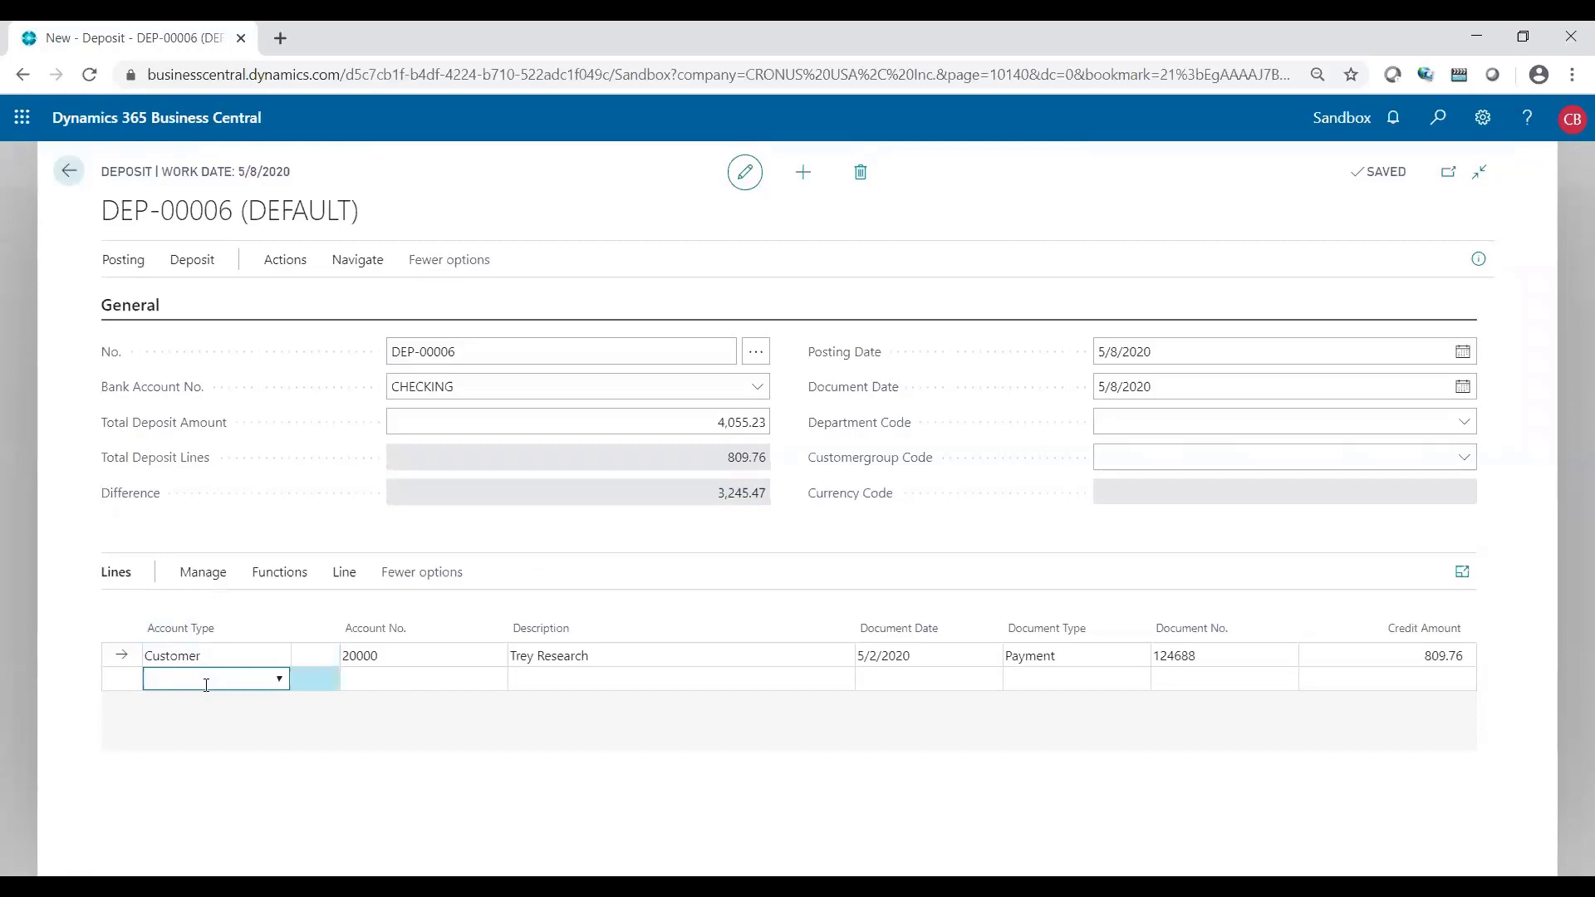
pyautogui.click(384, 680)
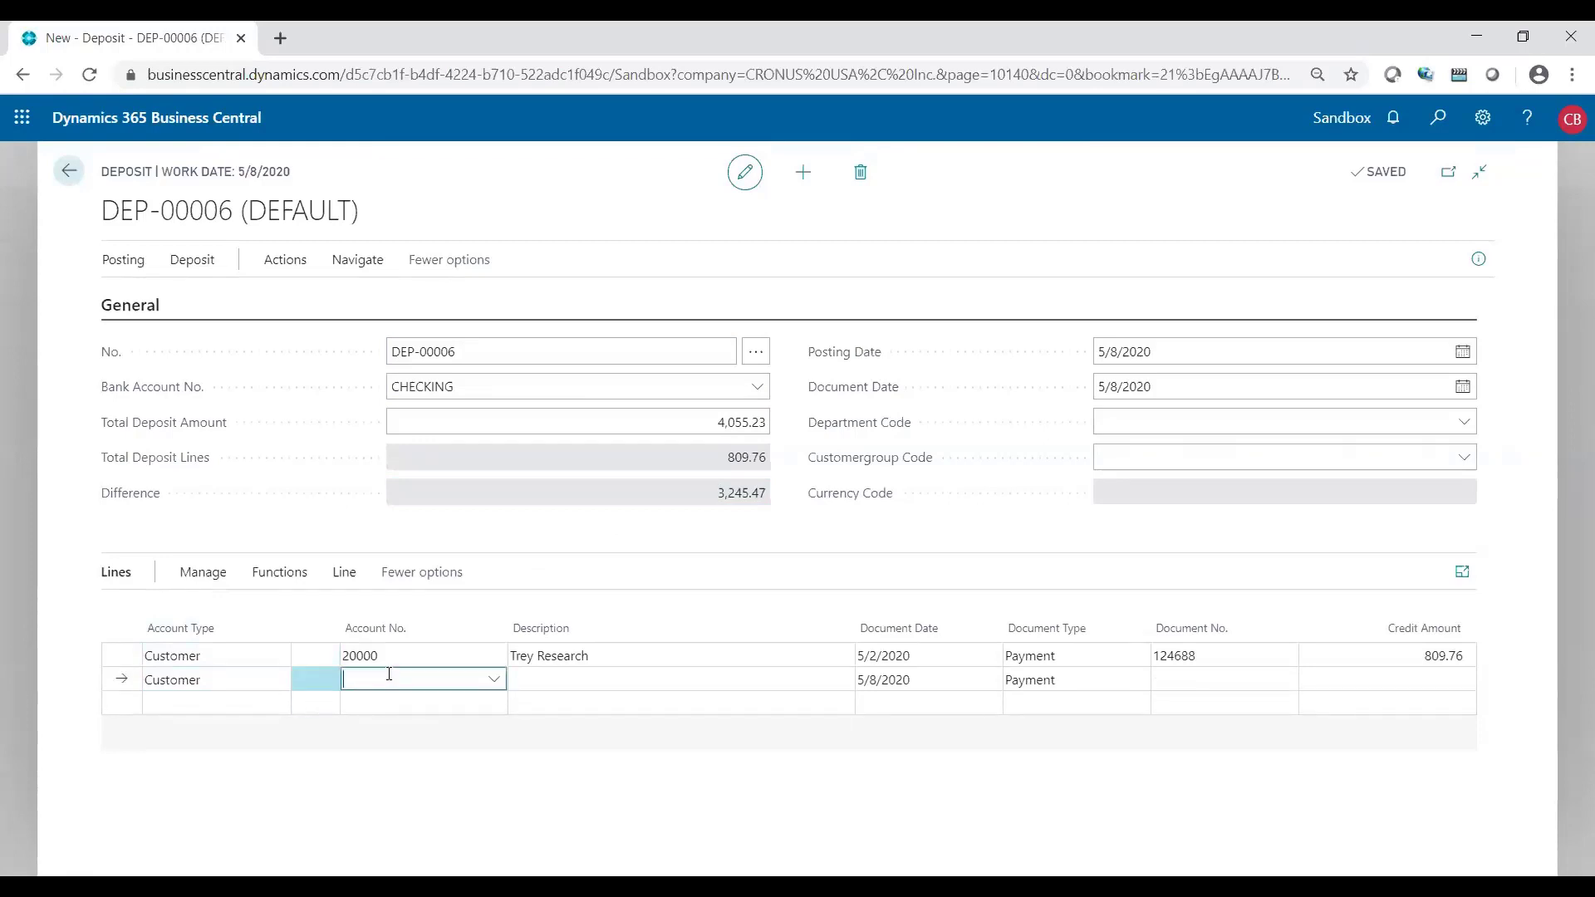
pyautogui.click(391, 512)
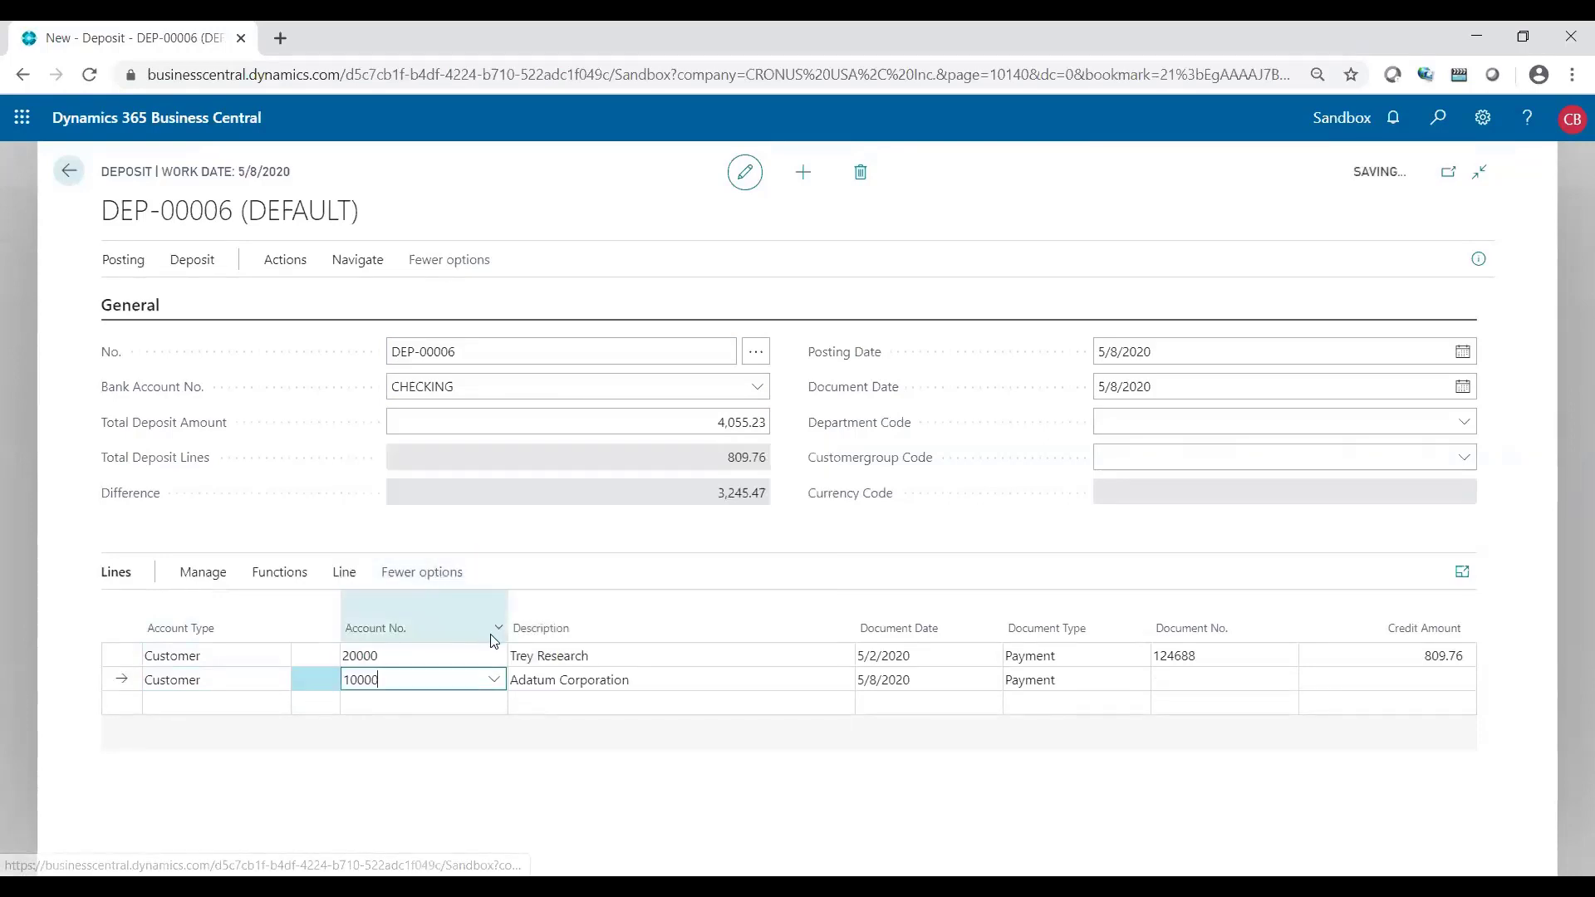
pyautogui.click(901, 677)
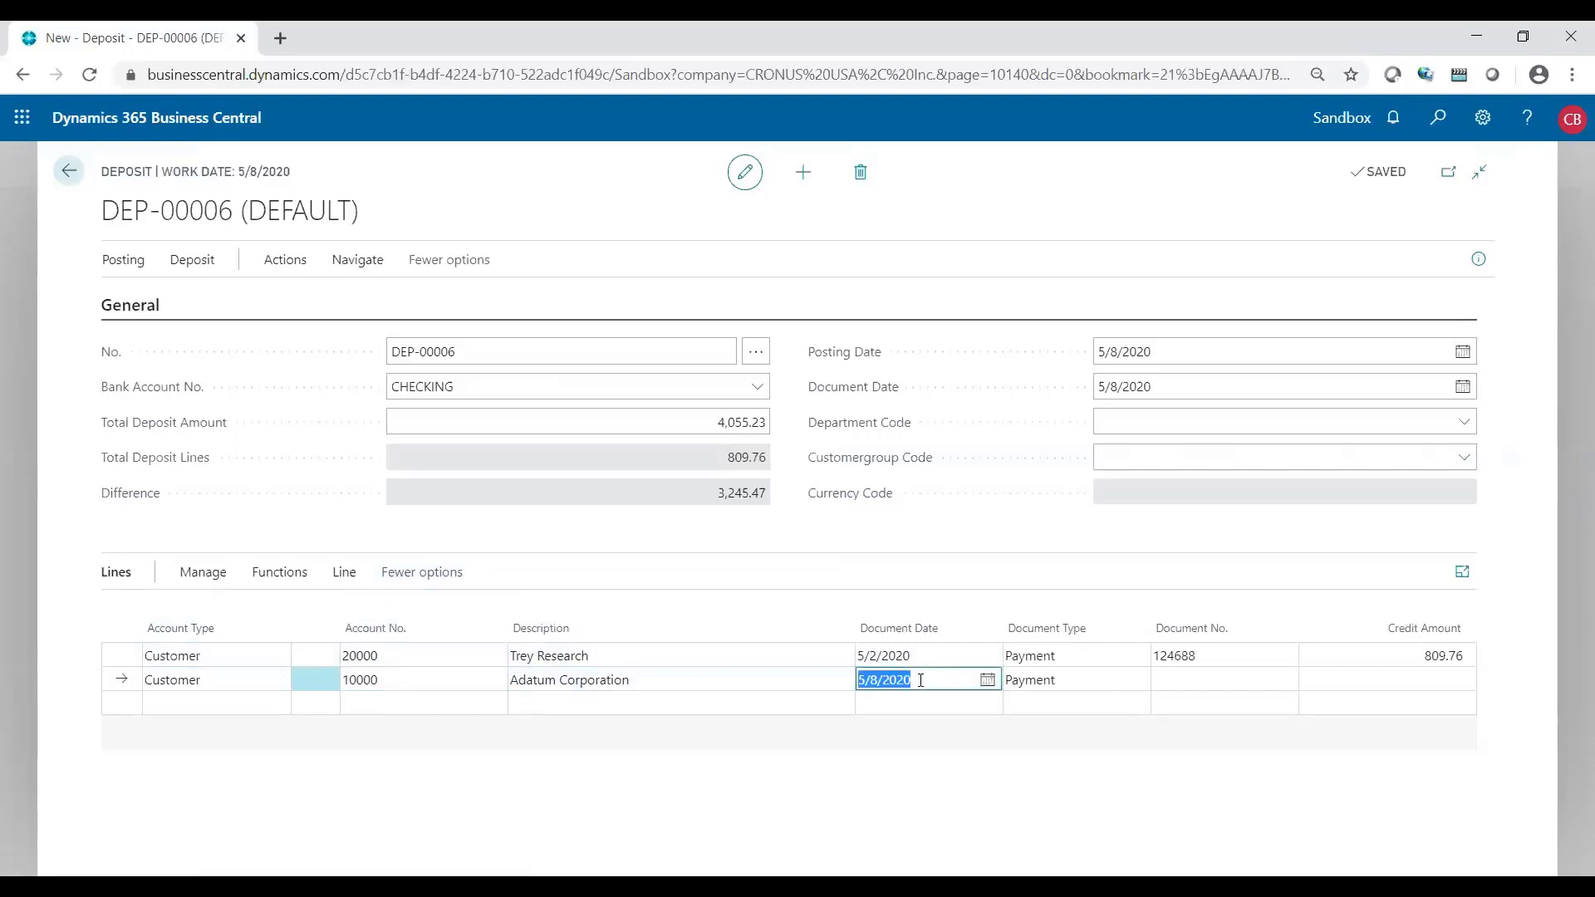
pyautogui.click(1074, 681)
pyautogui.click(1073, 681)
# Give the Adatum line document number CASH050820 and credit amount 3,245.47
pyautogui.click(1184, 682)
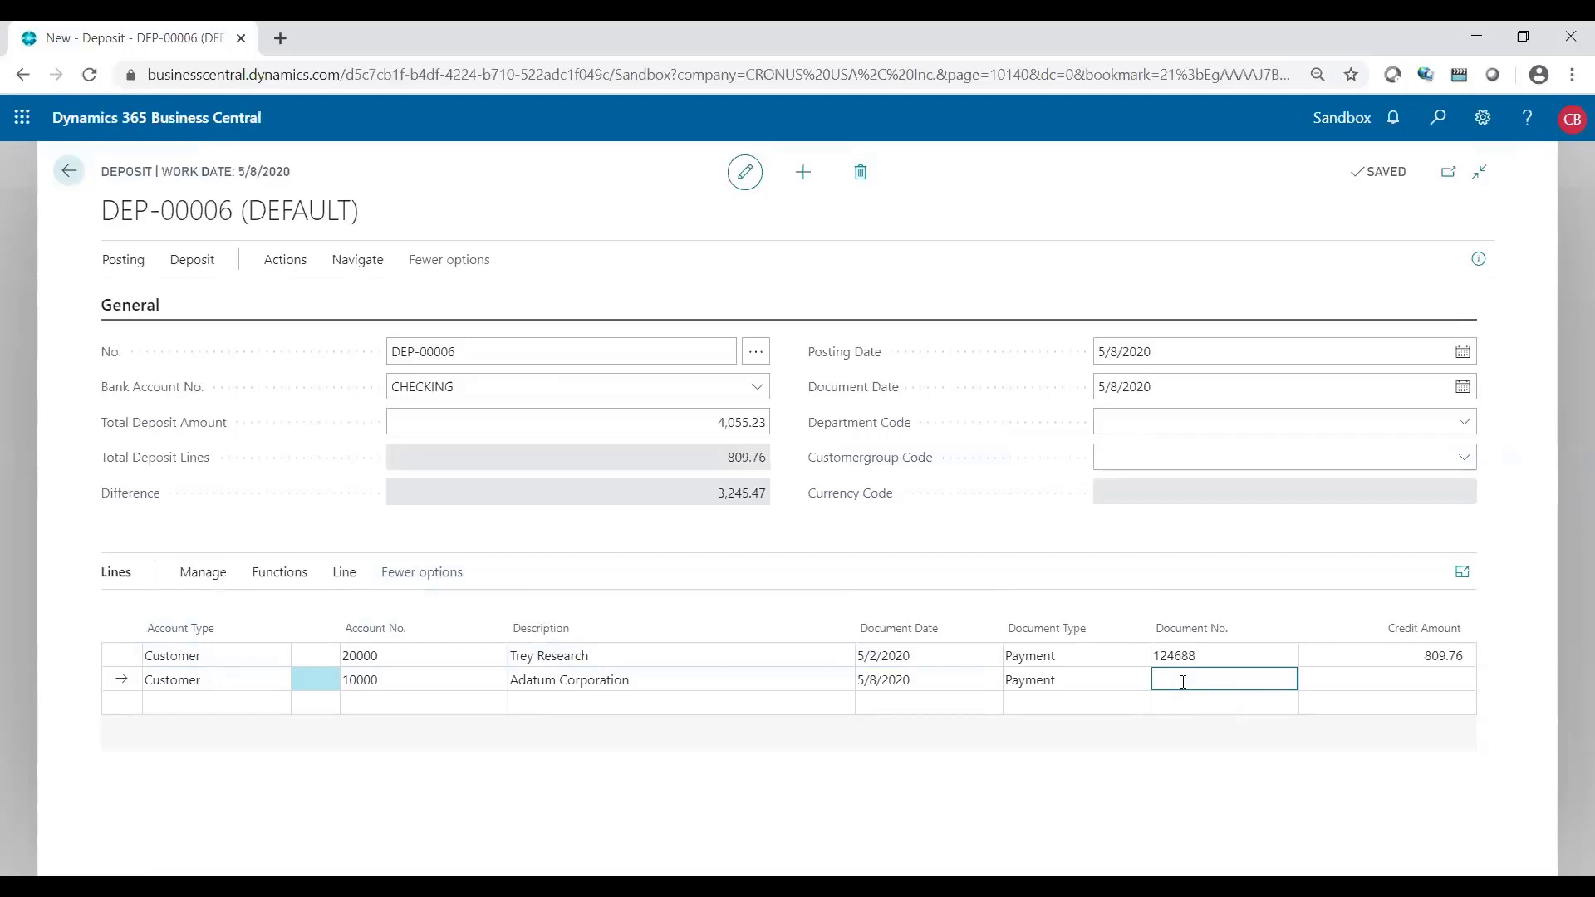
pyautogui.write('cash050820')
pyautogui.press('Tab')
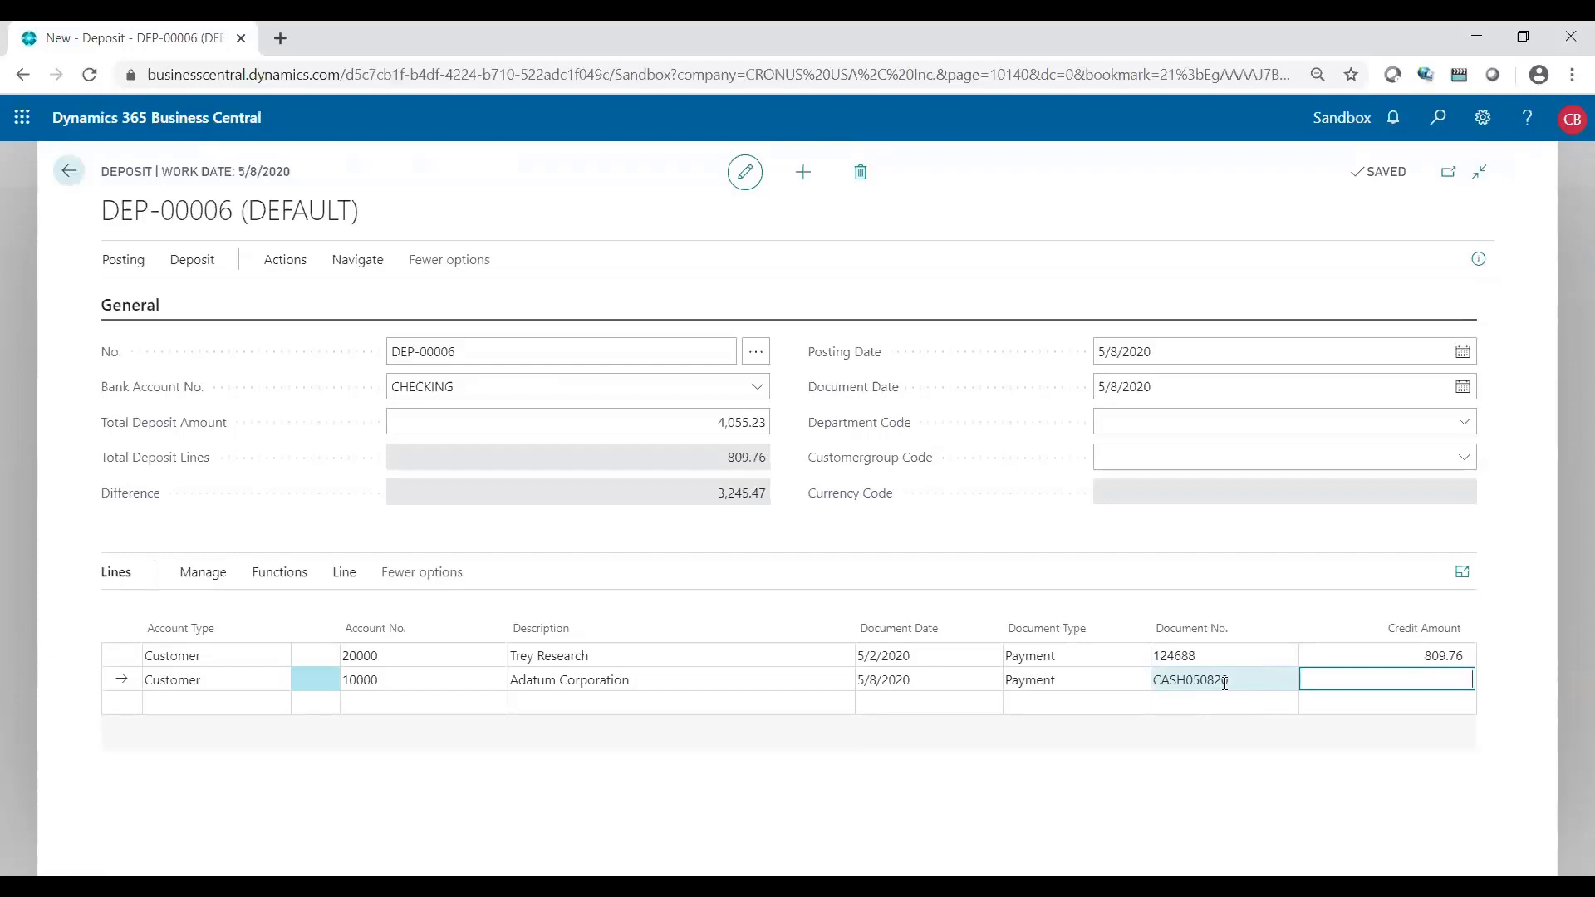
pyautogui.write('3245.47')
pyautogui.press('Return')
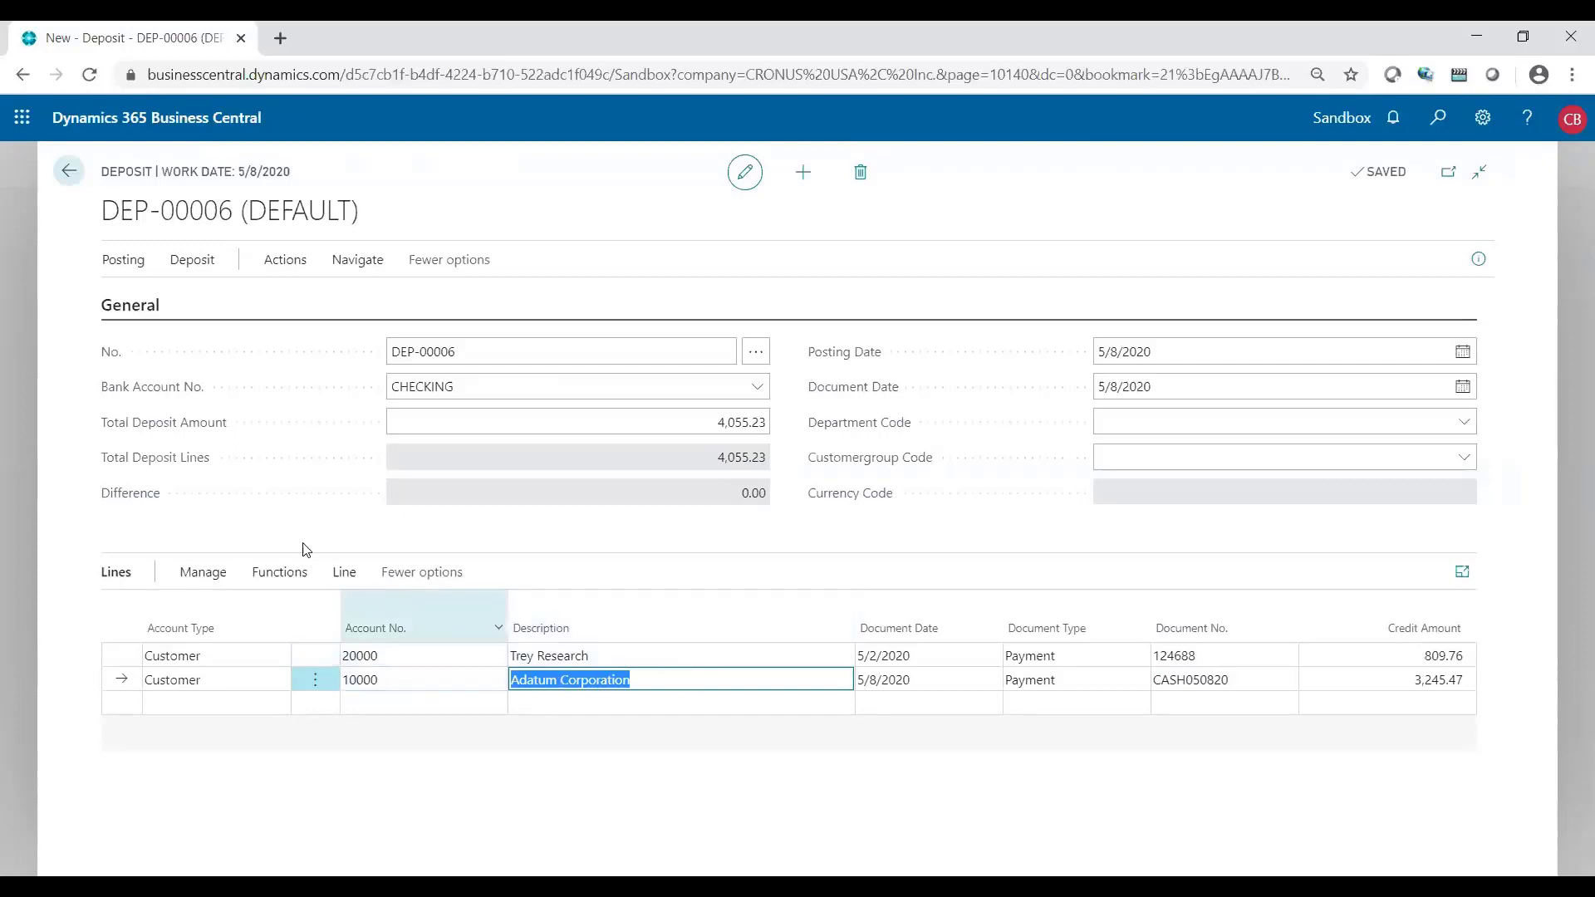
# Set the applies-to ID on invoice PS-INV103216 for Adatum's CASH050820 payment
pyautogui.click(277, 579)
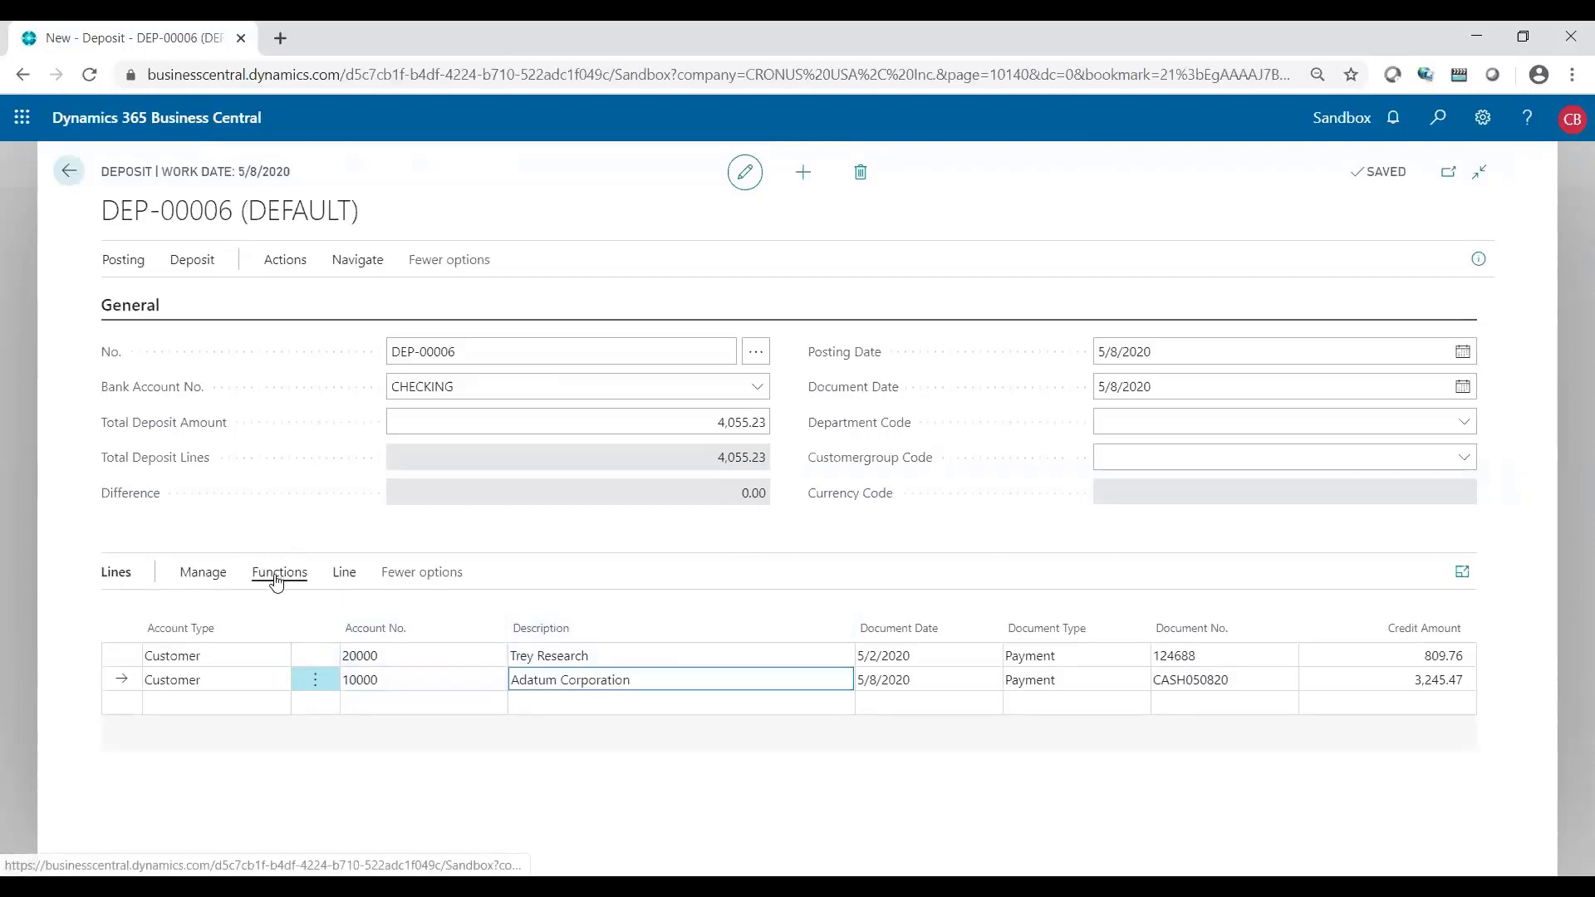
pyautogui.click(183, 619)
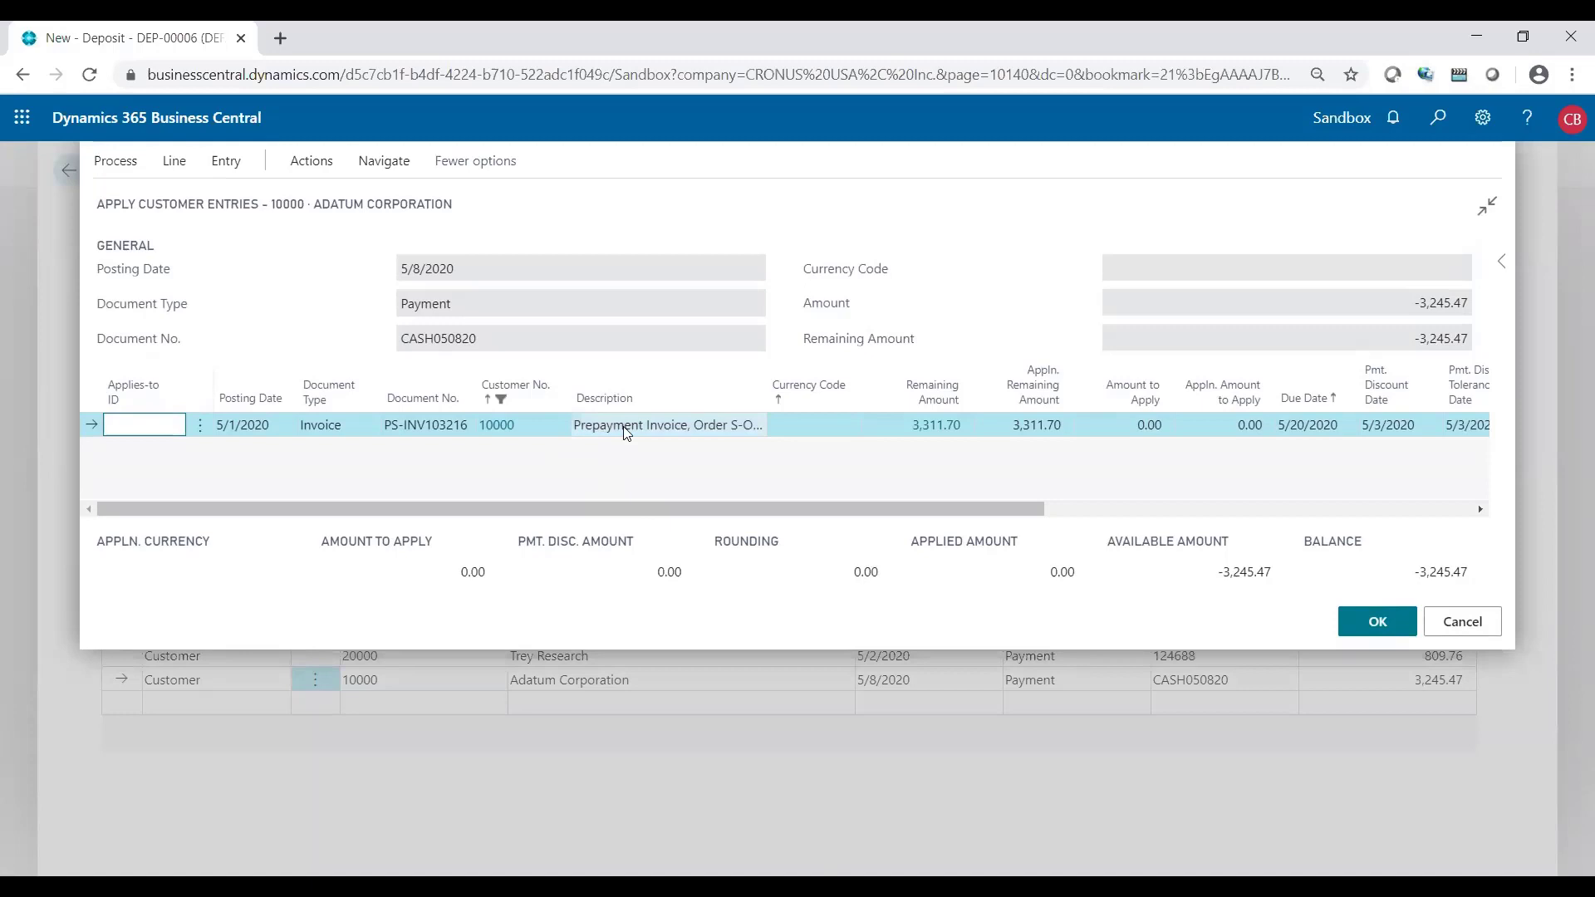
pyautogui.click(114, 162)
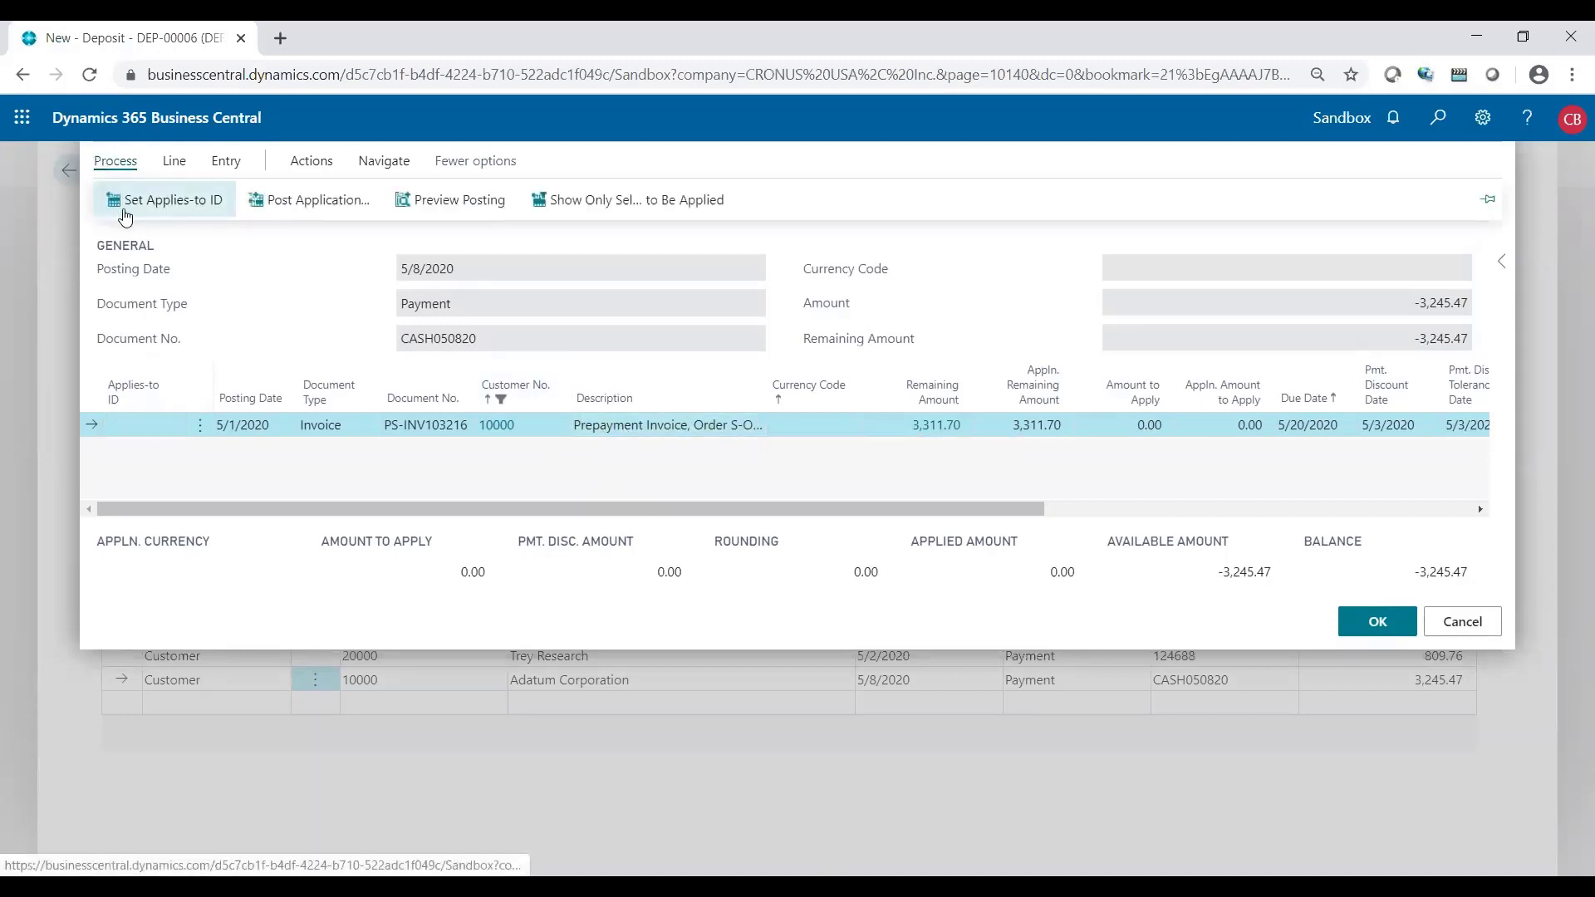
pyautogui.click(124, 214)
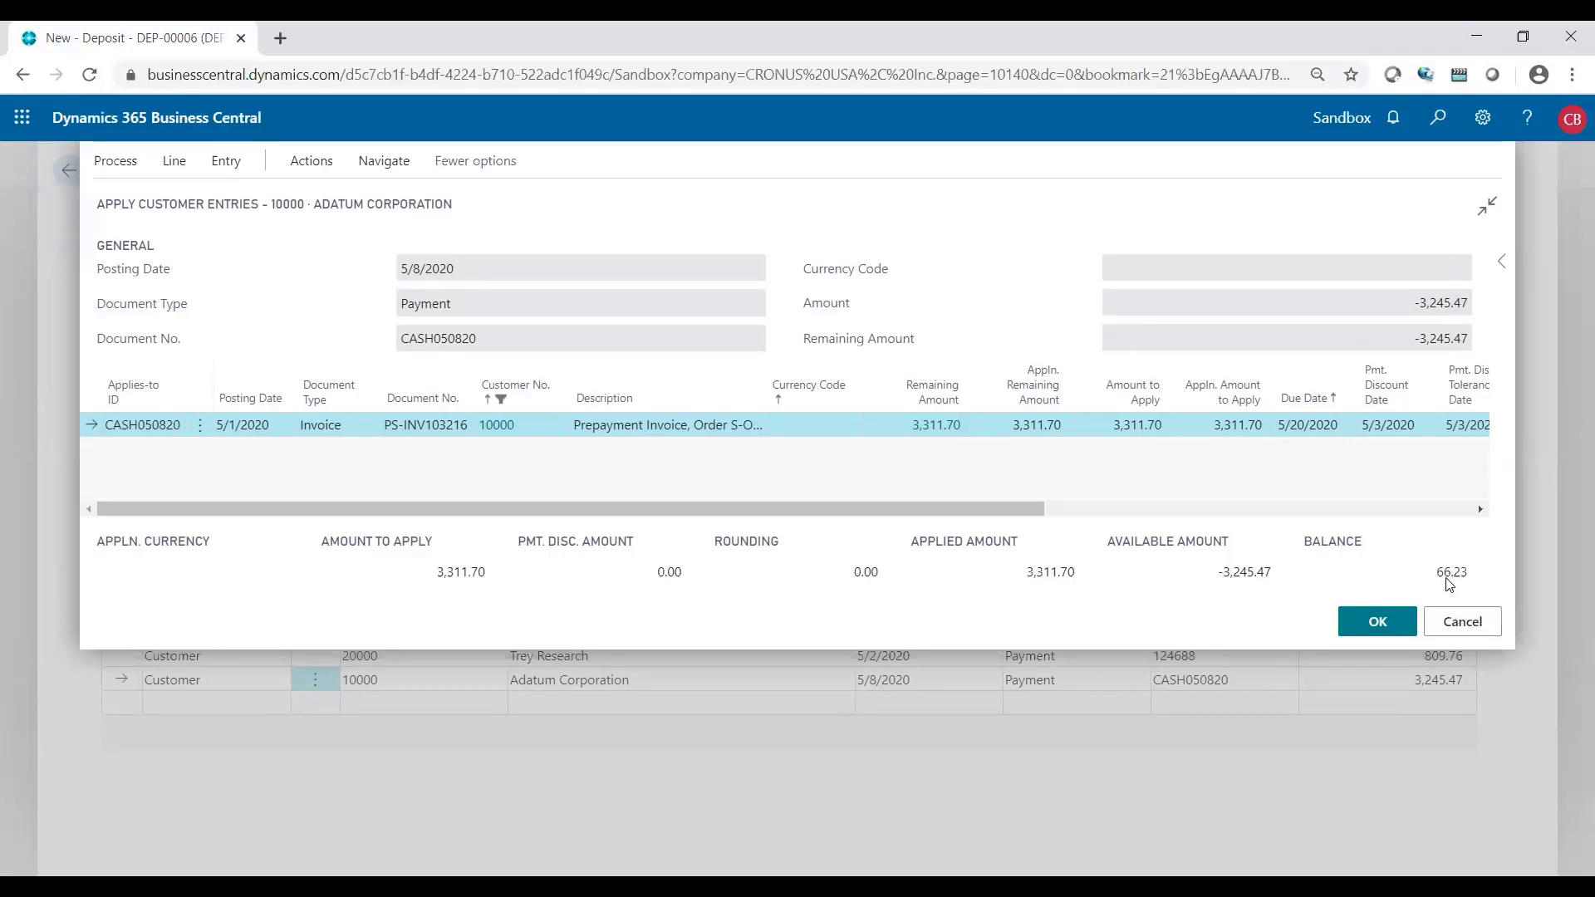
pyautogui.moveTo(976, 509); pyautogui.dragTo(1275, 531)
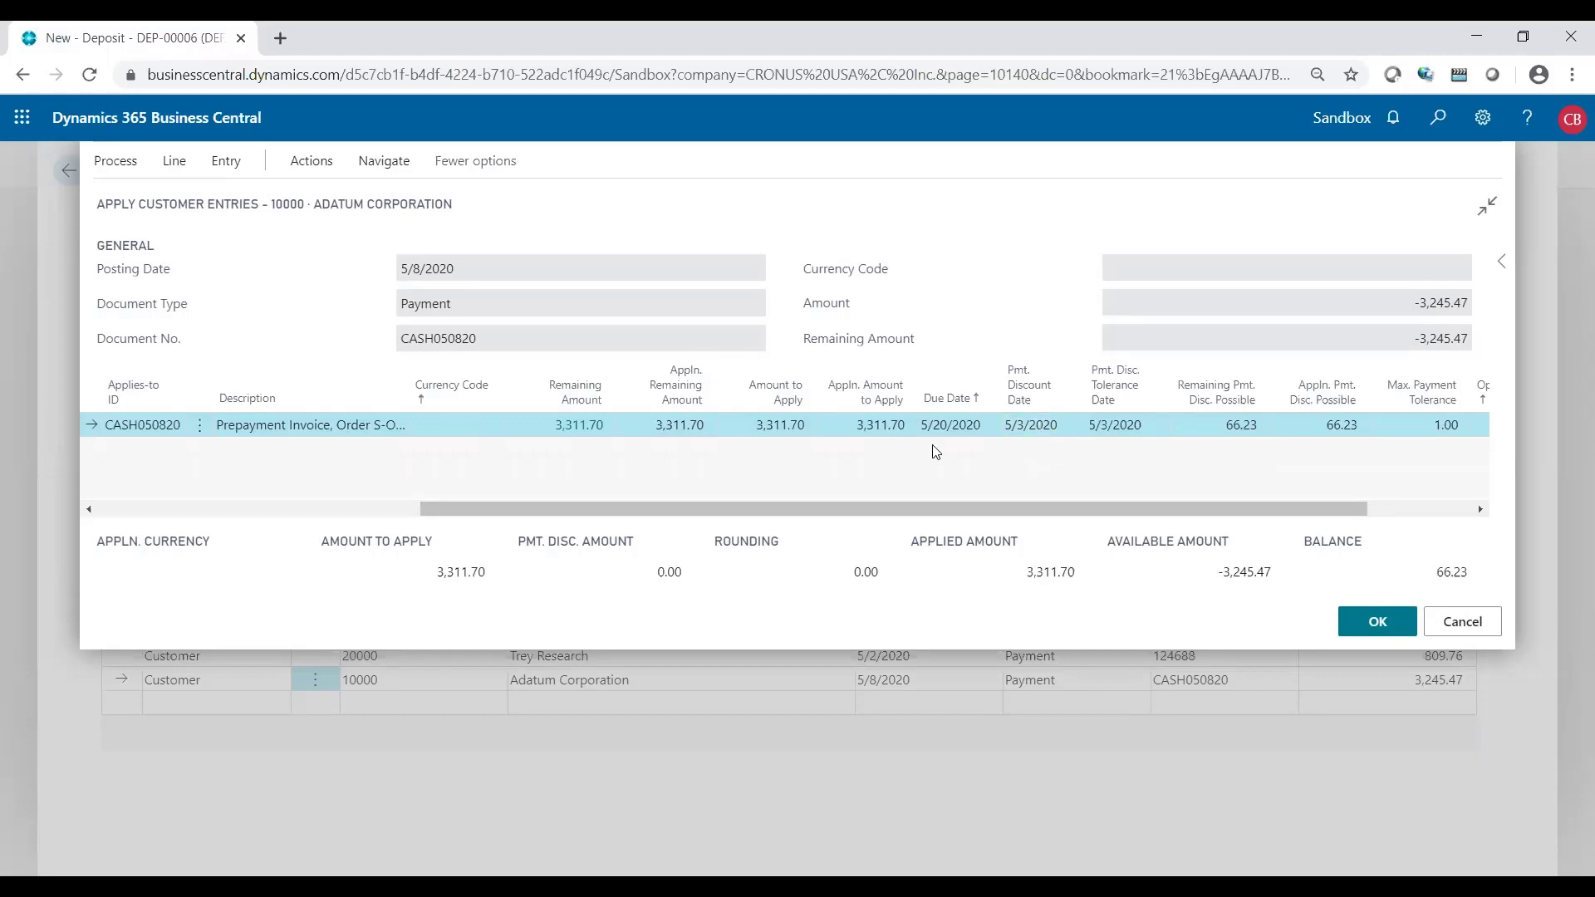
# Change invoice PS-INV103216's payment discount date from 5/3/2020 to 5/8/2020
pyautogui.click(1050, 424)
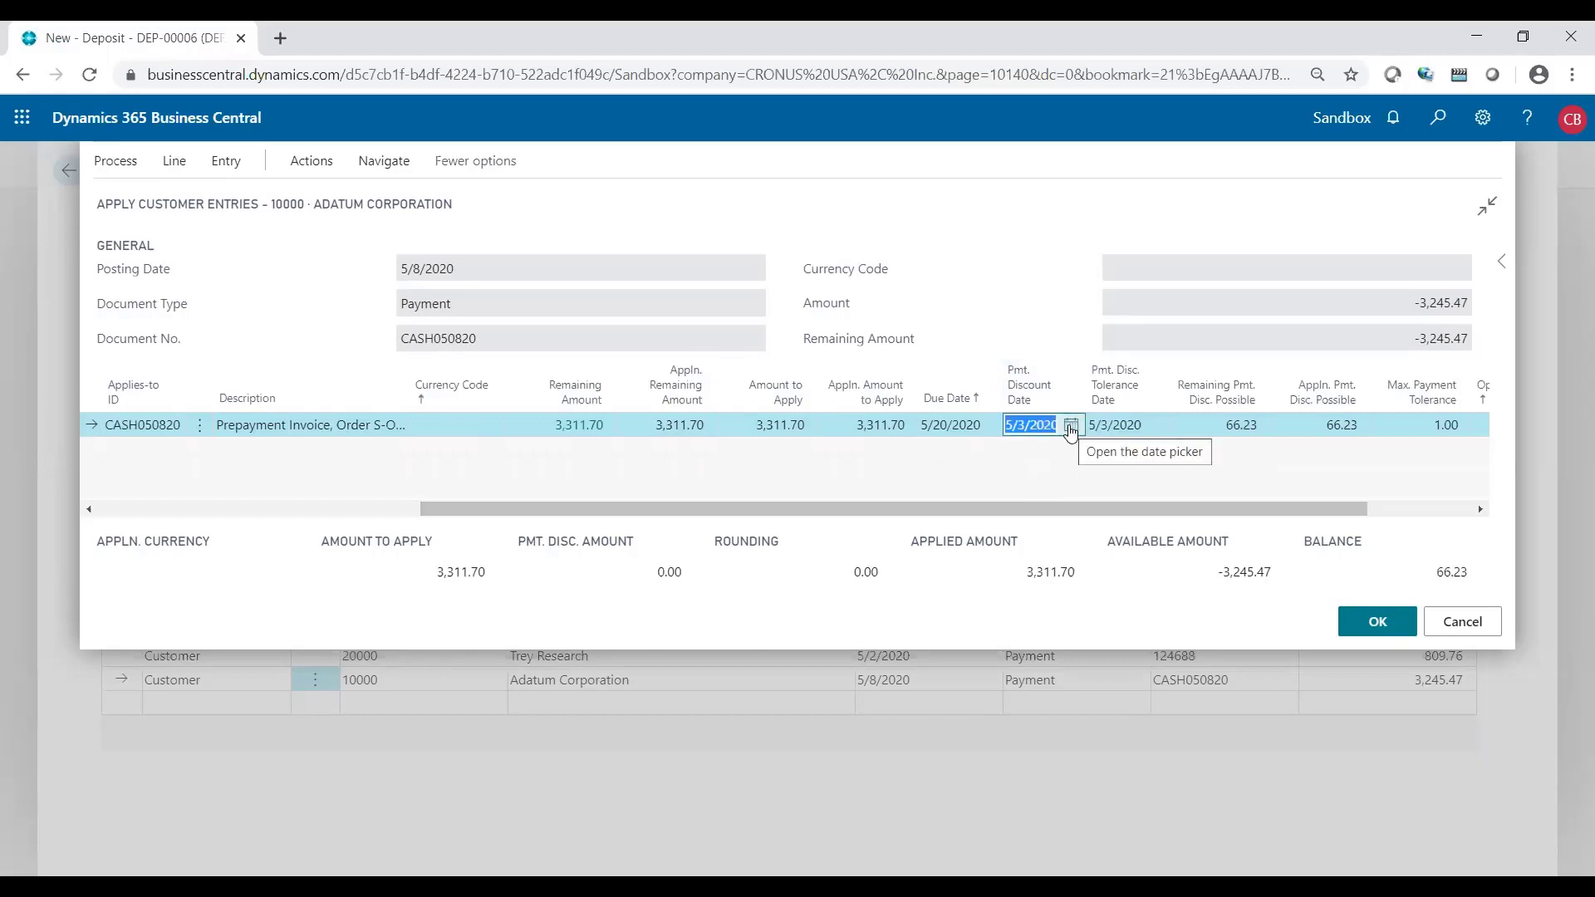
pyautogui.write('5/8/2020')
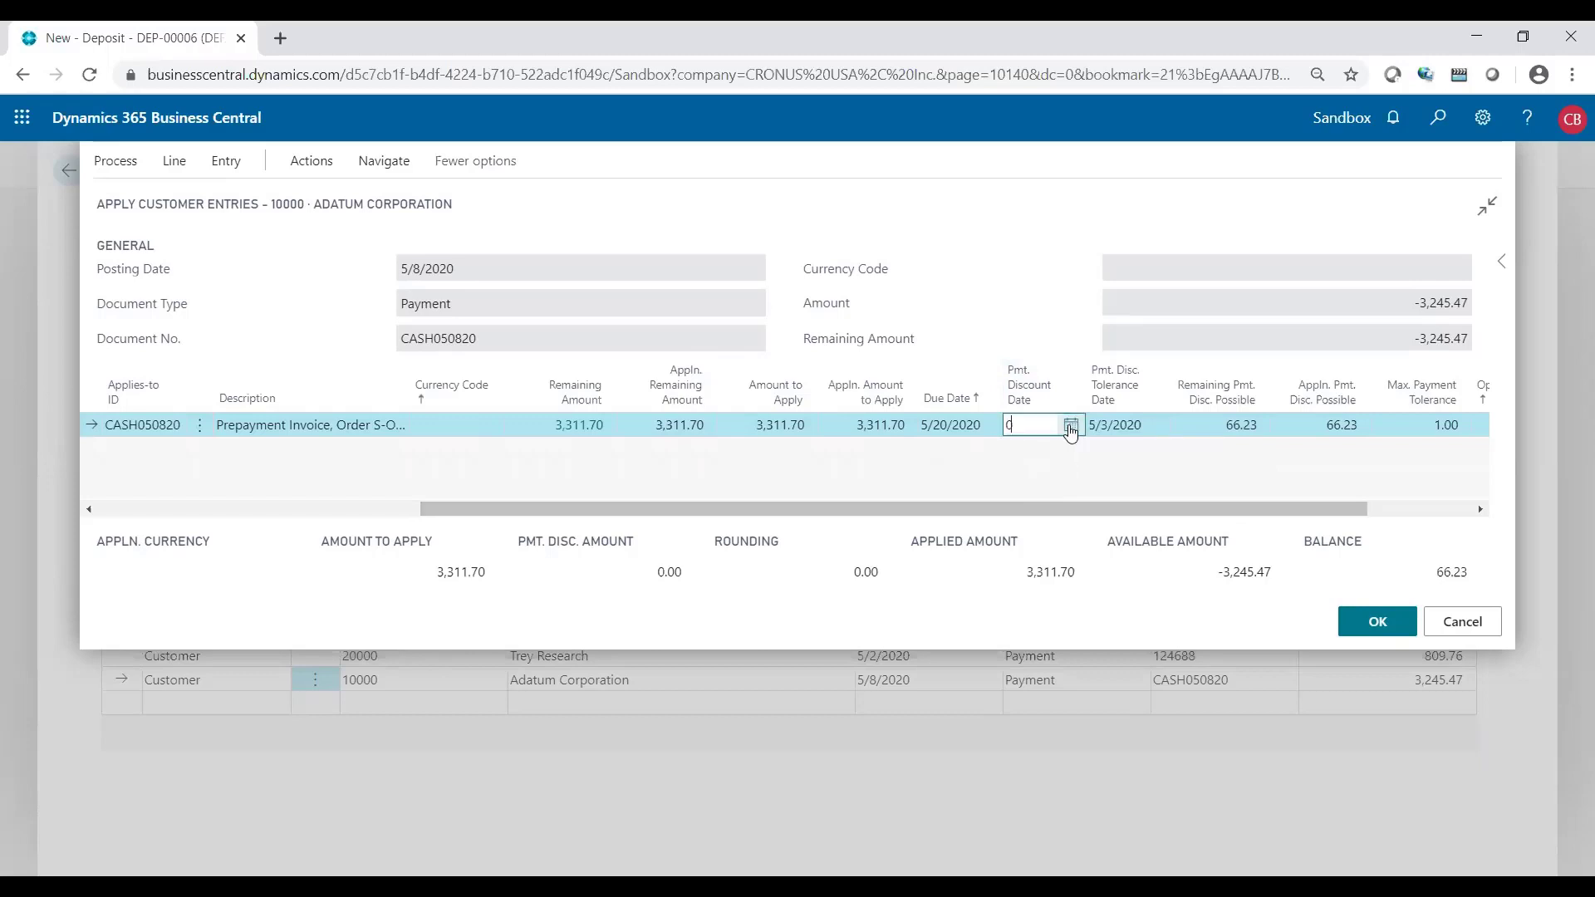
pyautogui.press('Tab')
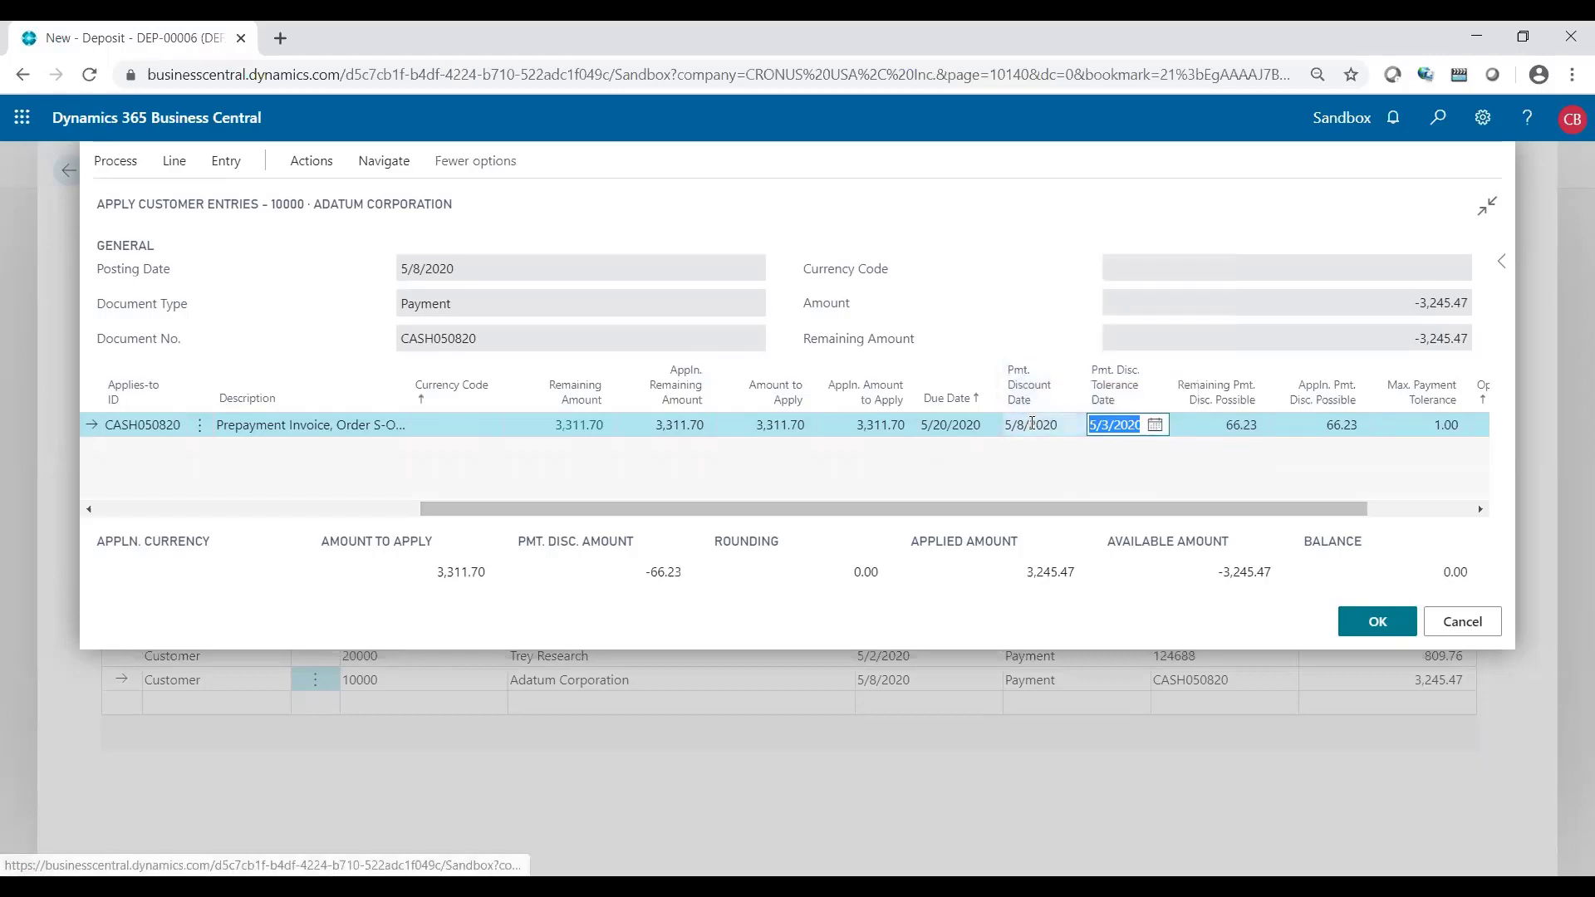
pyautogui.moveTo(1036, 400)
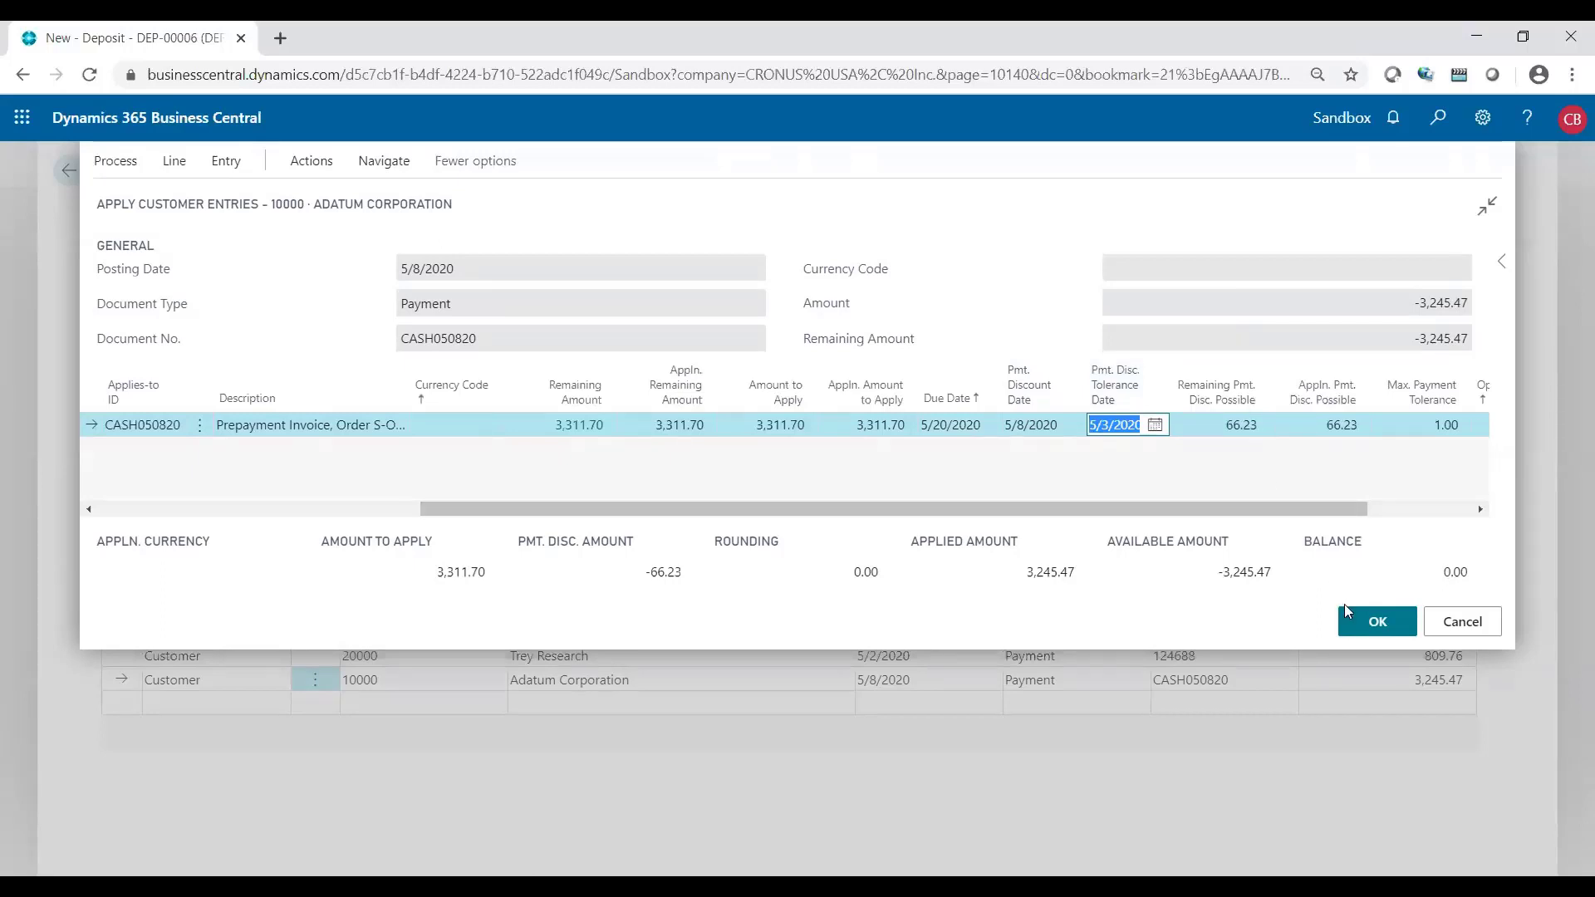
# Confirm the Adatum application, verify the 0.00 difference, and choose Post for deposit DEP-00006
pyautogui.click(1359, 633)
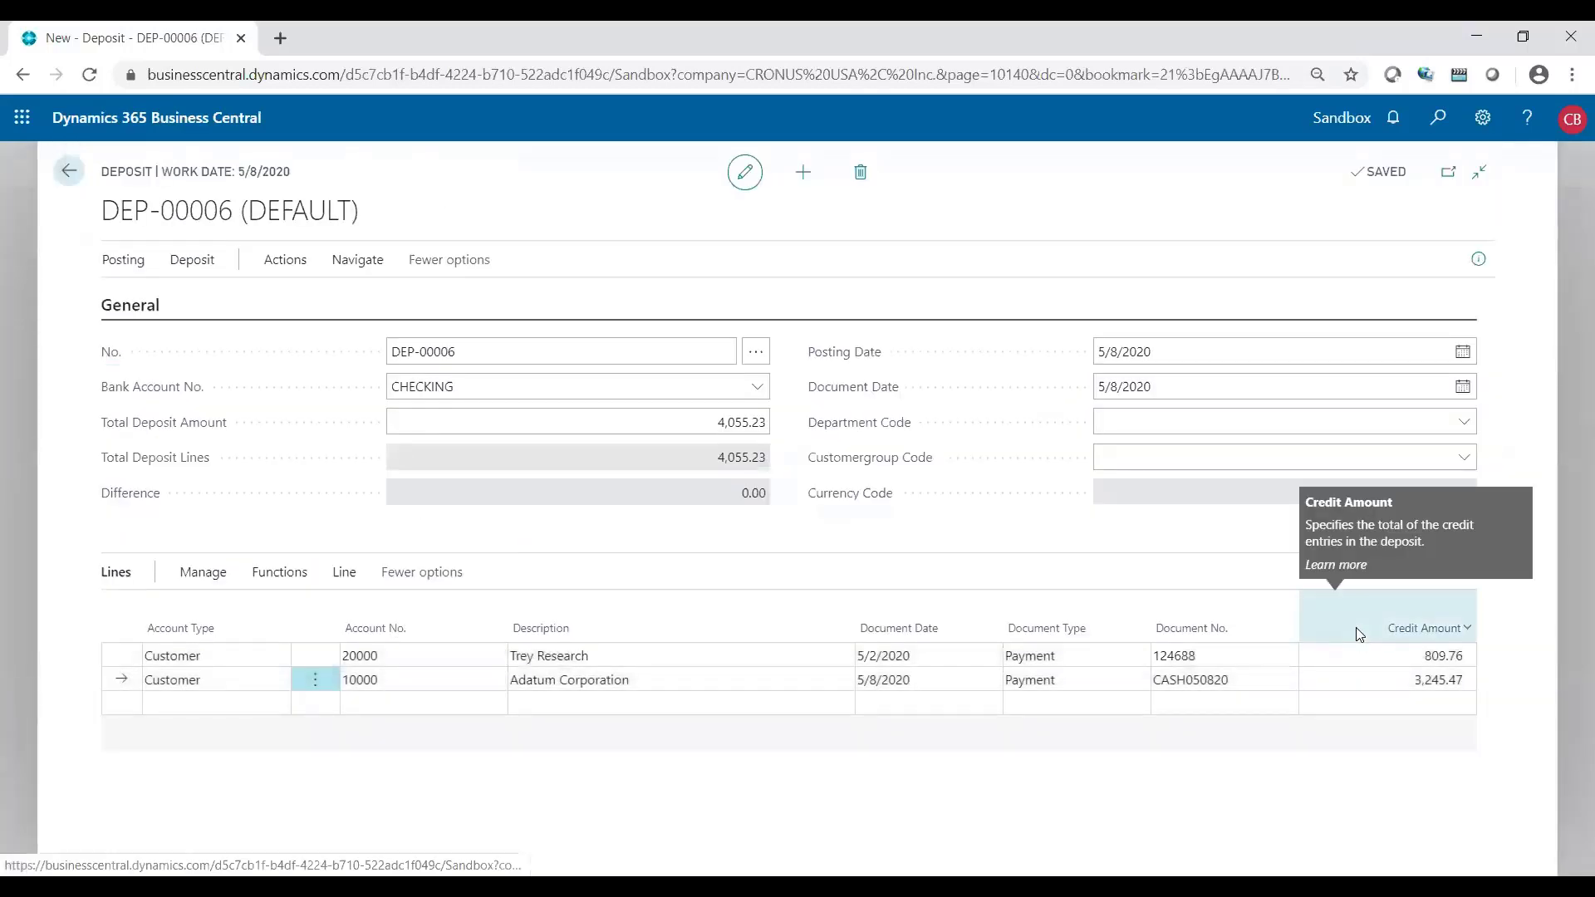
pyautogui.click(753, 496)
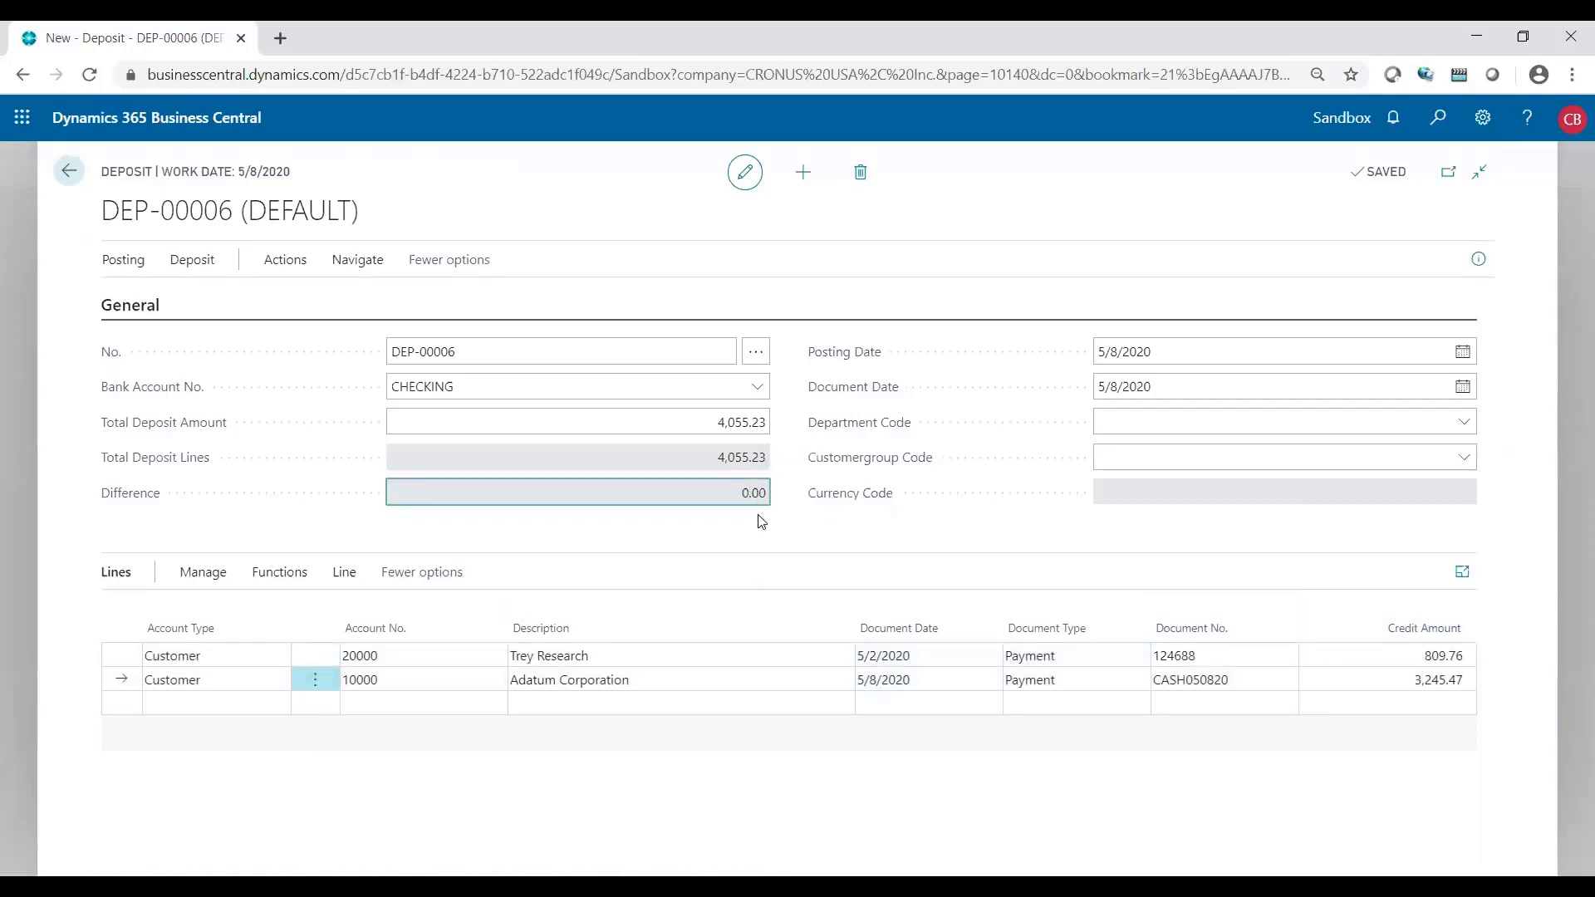
pyautogui.click(285, 263)
pyautogui.click(176, 301)
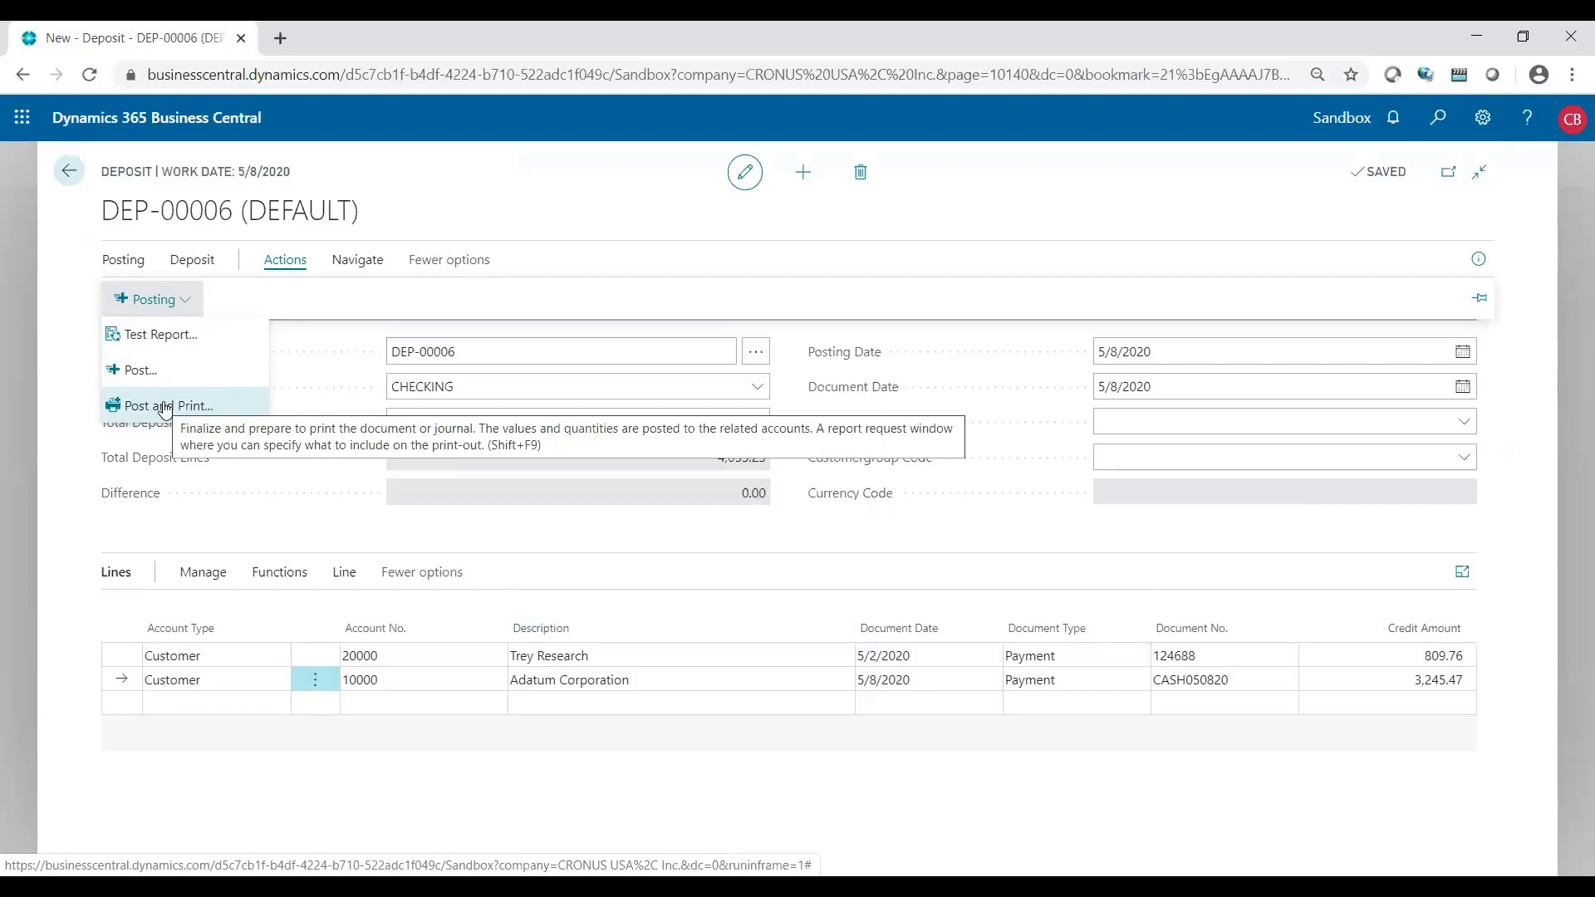
pyautogui.click(140, 369)
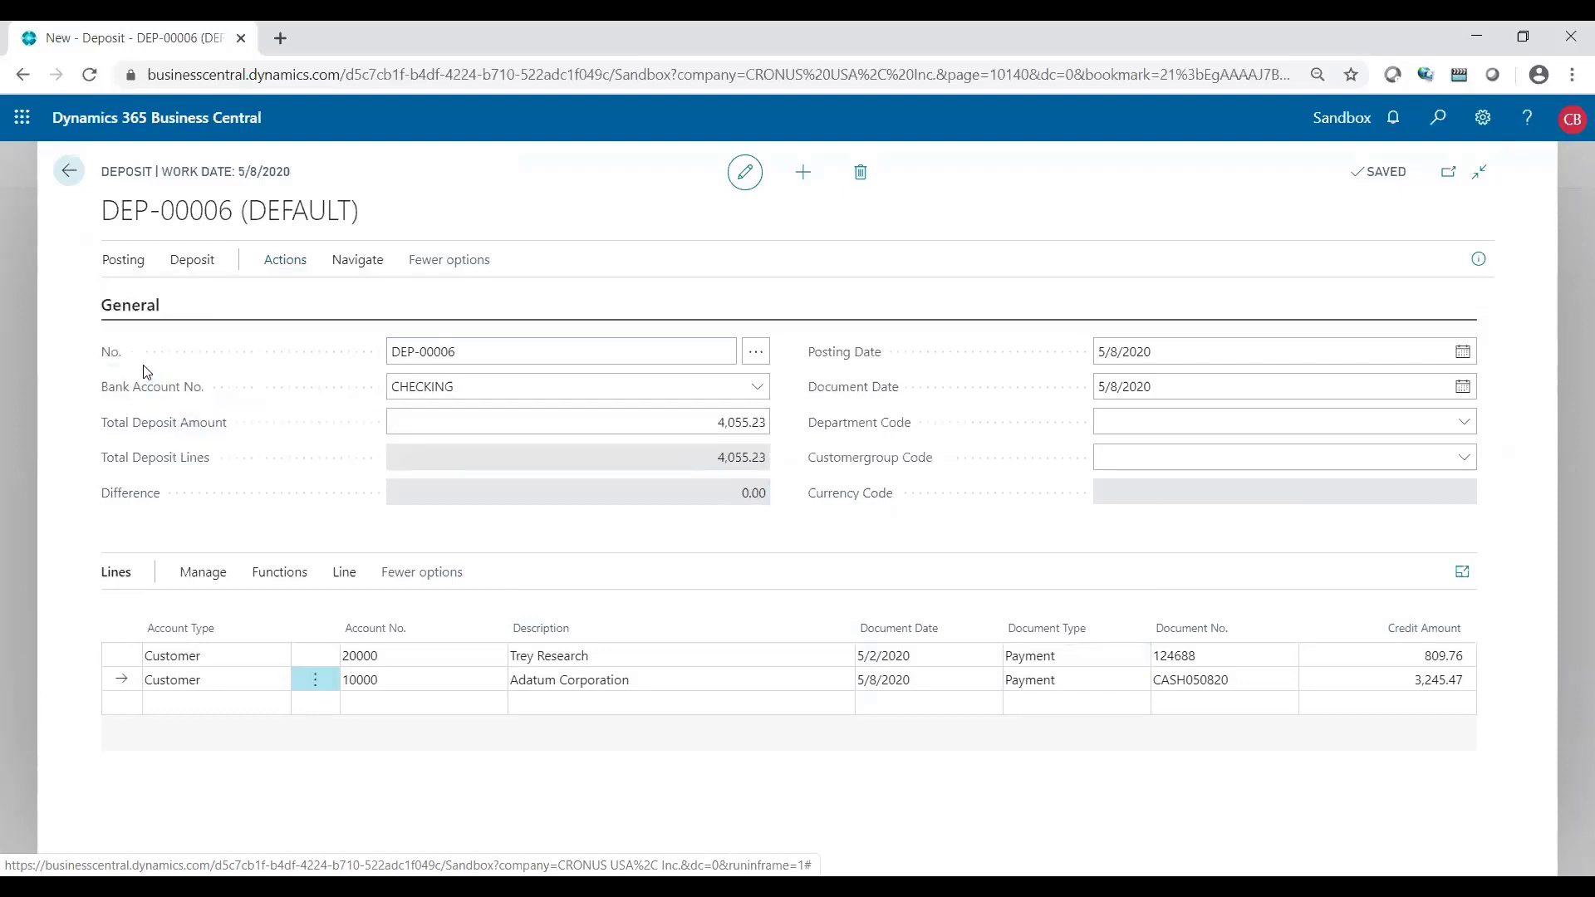
# Confirm posting deposit DEP-00006 and leave the now-empty Deposits list for the home page
pyautogui.click(891, 547)
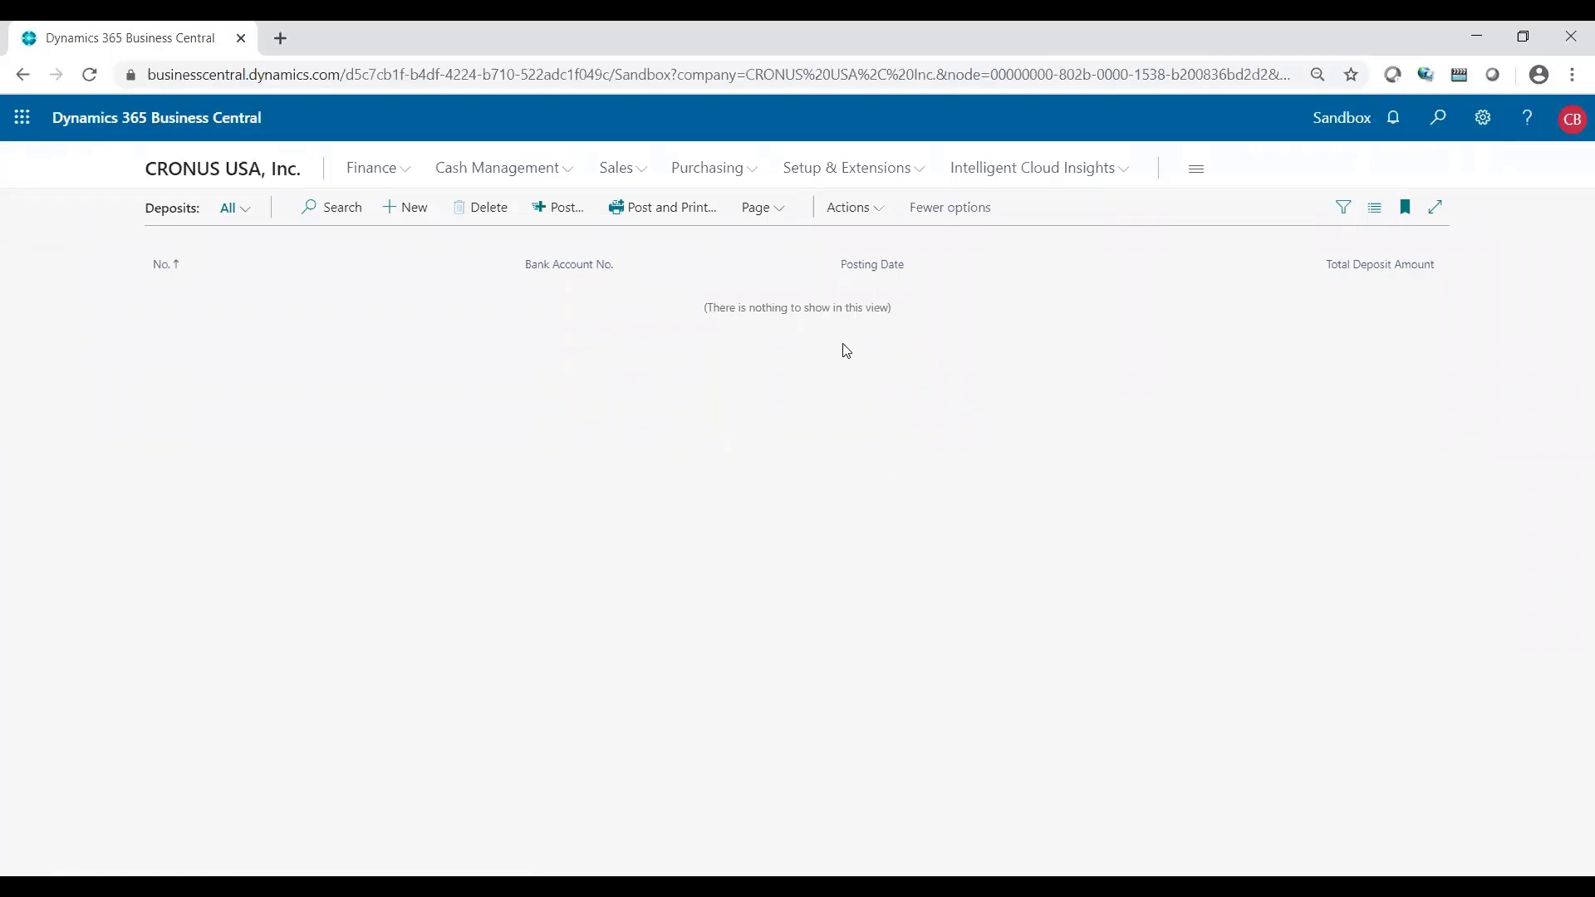
pyautogui.press('Escape')
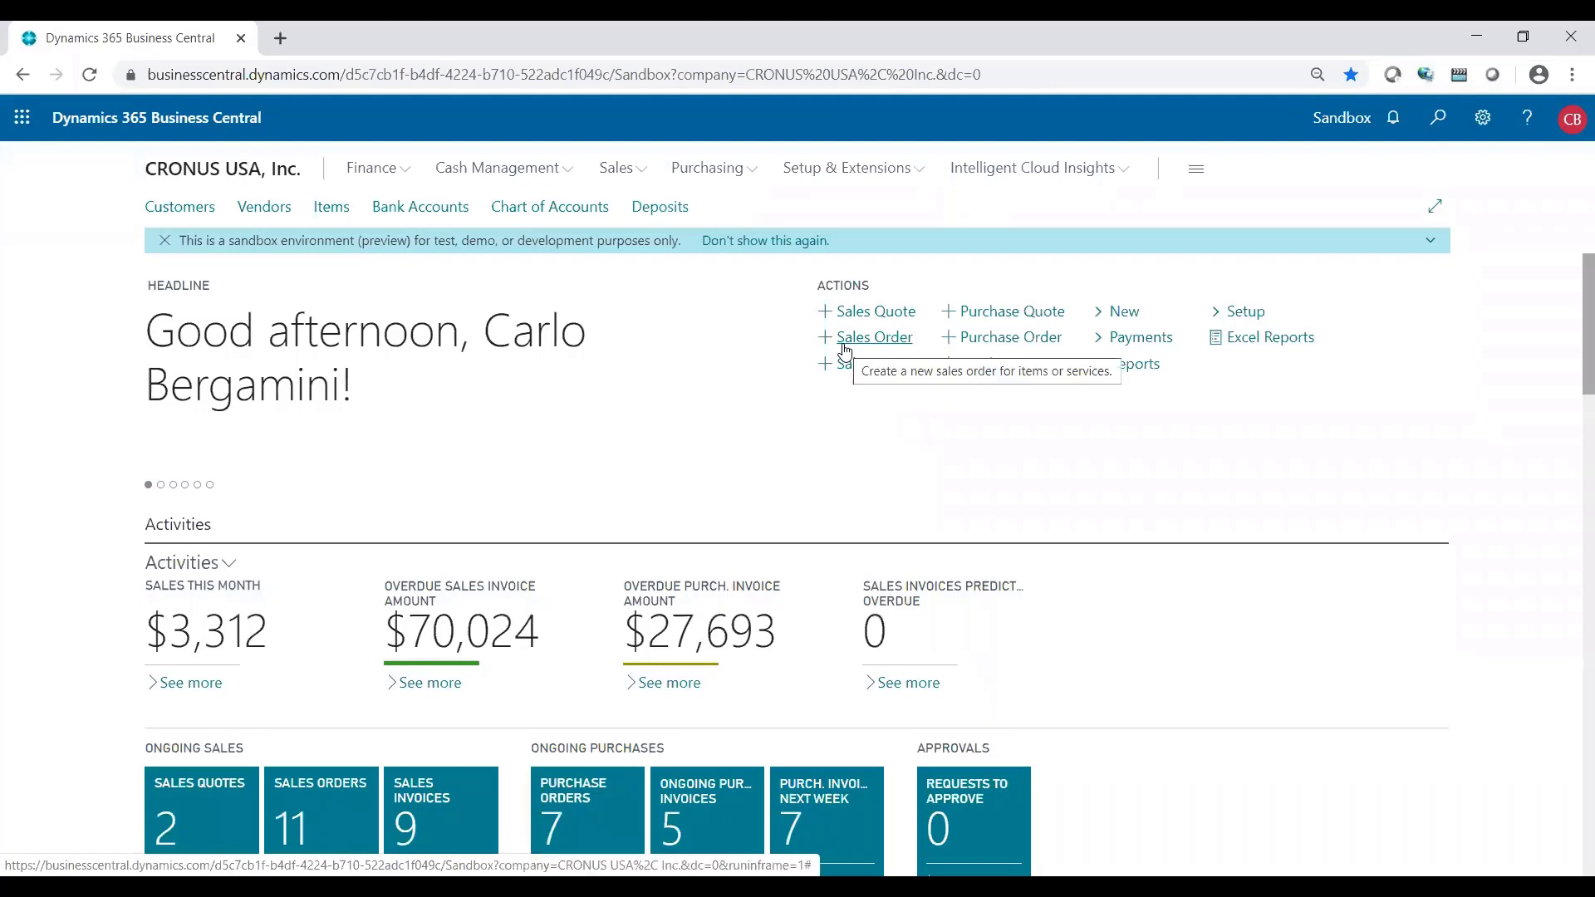